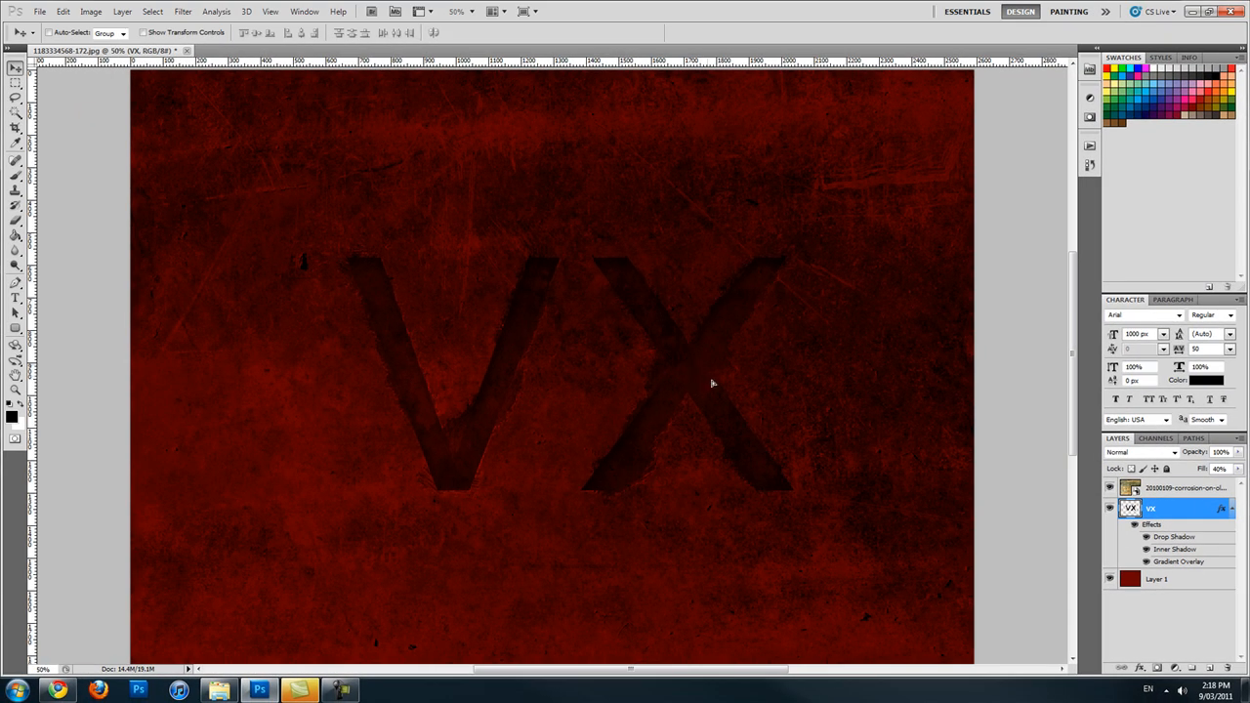
{"action": "left_click_drag", "start_coordinate": [712, 384], "coordinate": [761, 410]}
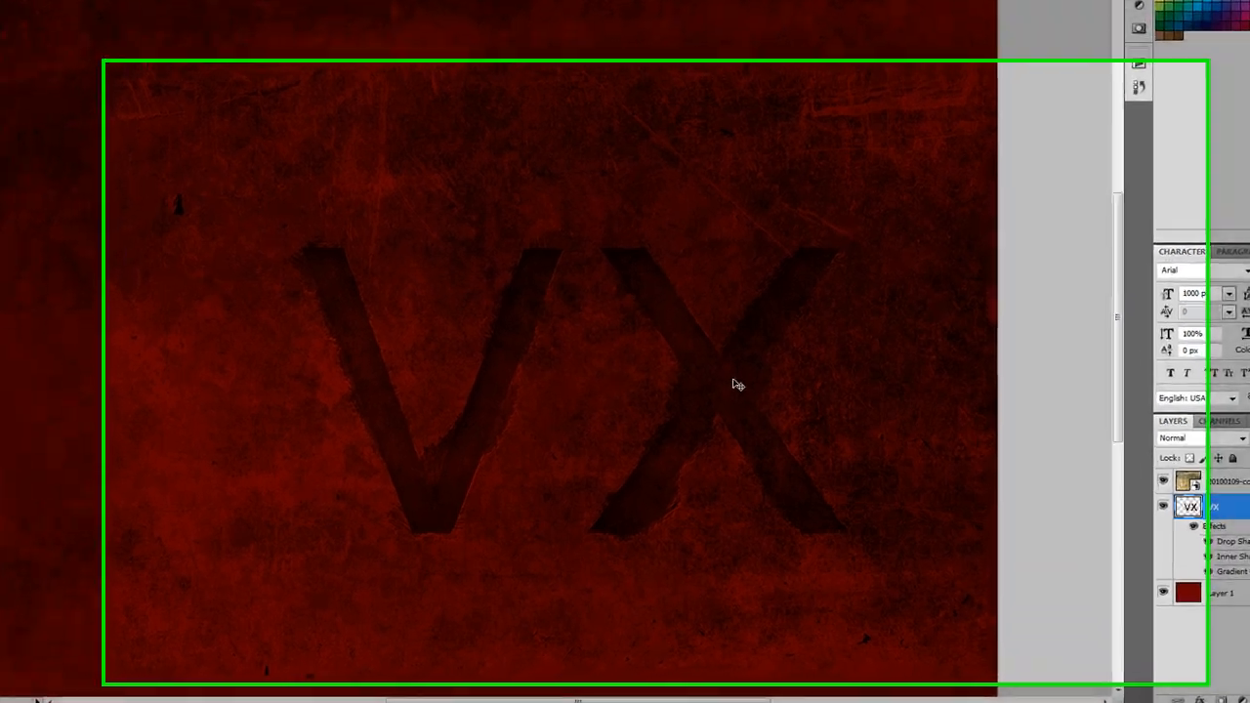
{"action": "left_click_drag", "start_coordinate": [750, 403], "coordinate": [740, 385]}
{"action": "left_click_drag", "start_coordinate": [688, 334], "coordinate": [628, 290]}
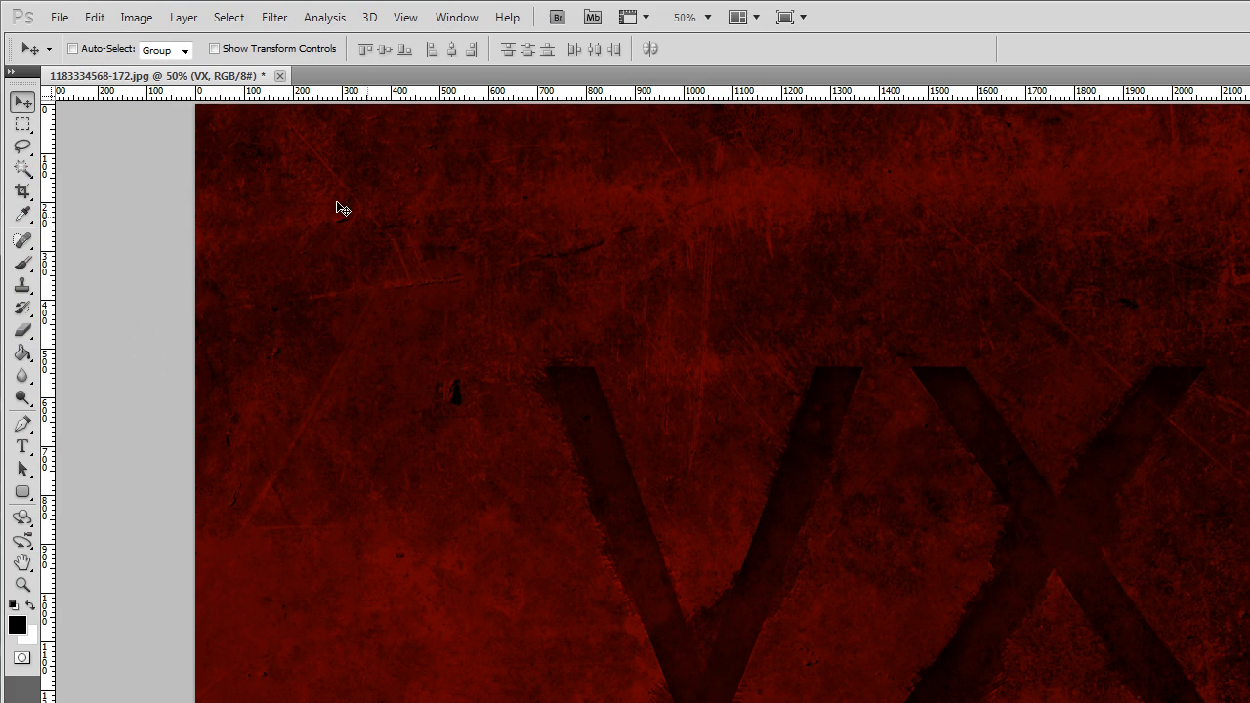
Create a new document 2000 pixels wide by 1500 pixels high at a resolution of 72 pixels/inch.
{"action": "left_click", "coordinate": [60, 18]}
{"action": "left_click", "coordinate": [77, 34]}
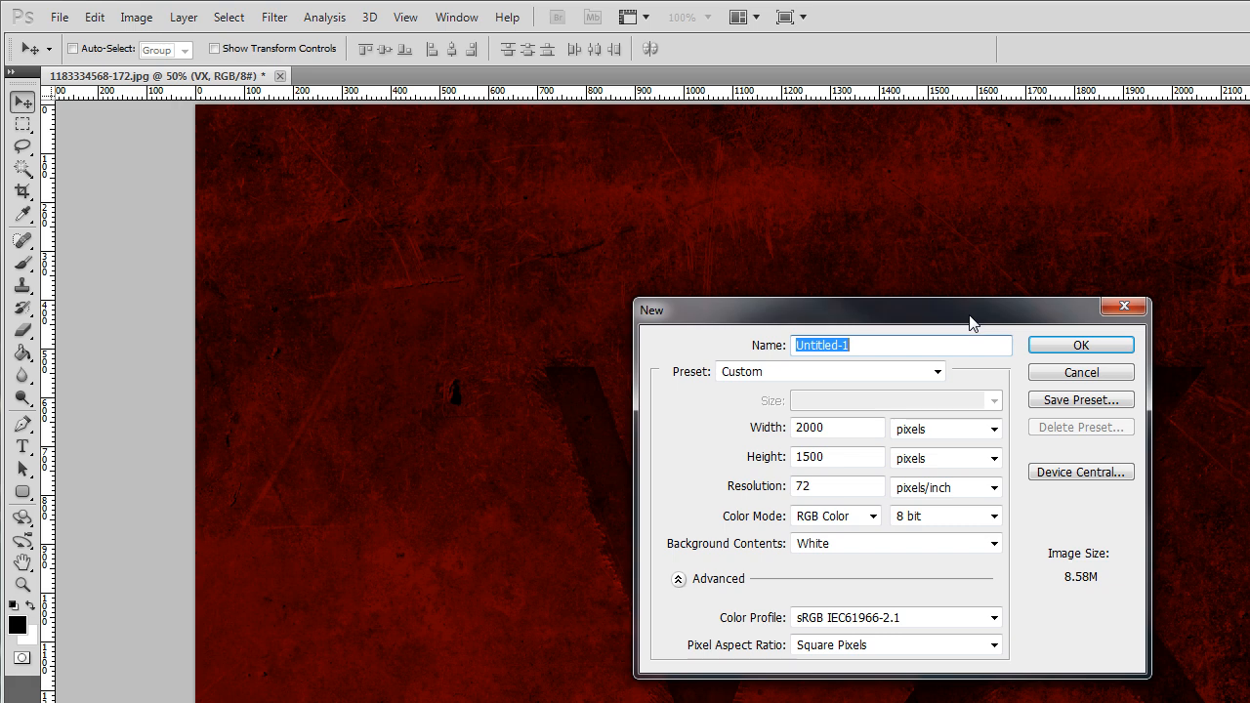
{"action": "double_click", "coordinate": [810, 430]}
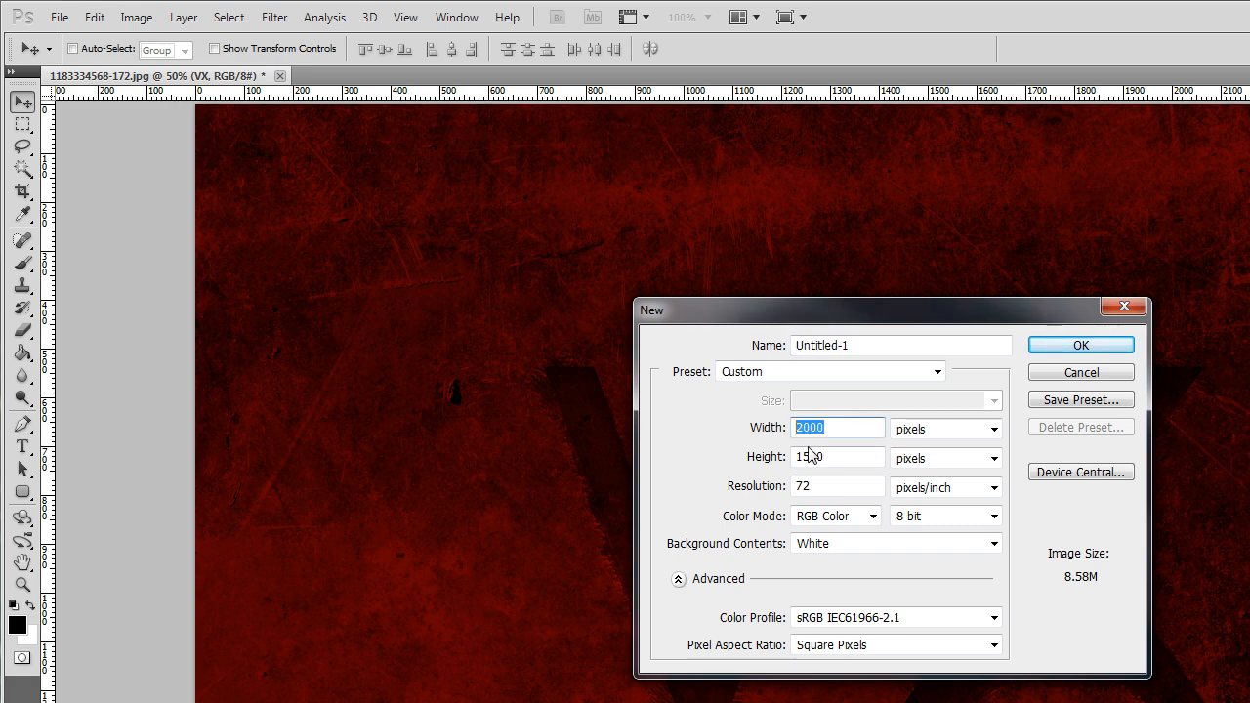
{"action": "double_click", "coordinate": [812, 456]}
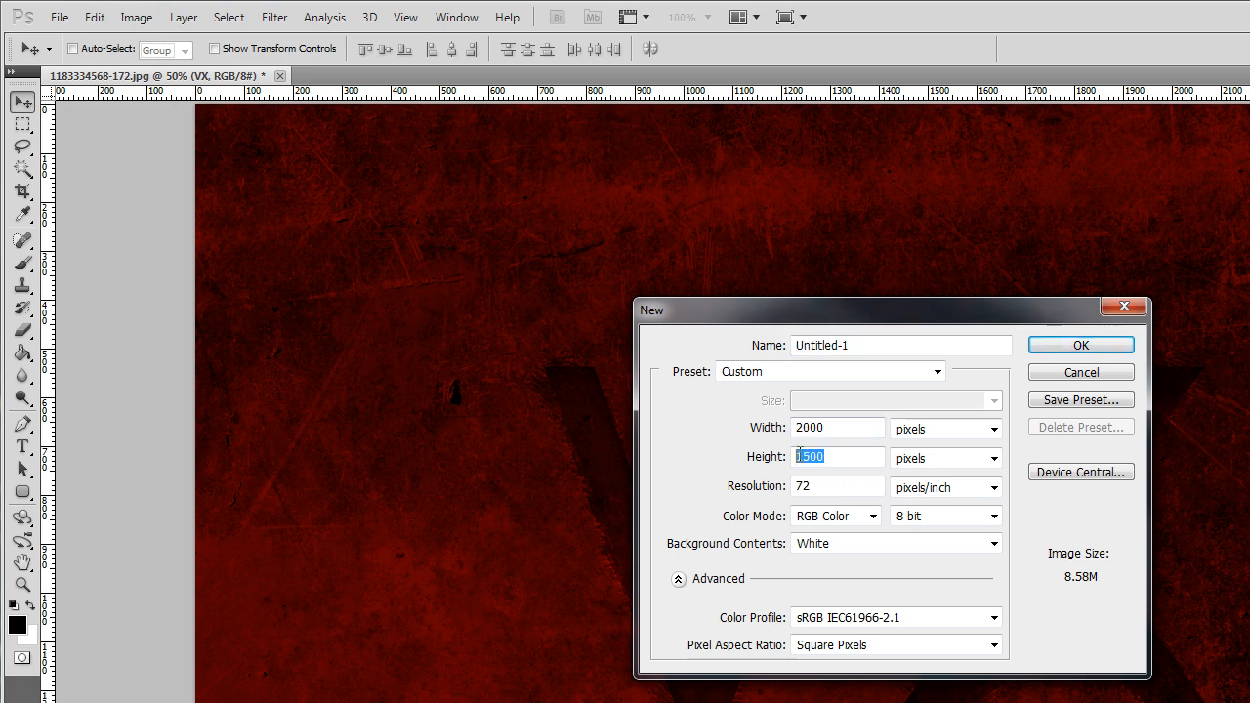
{"action": "double_click", "coordinate": [825, 486]}
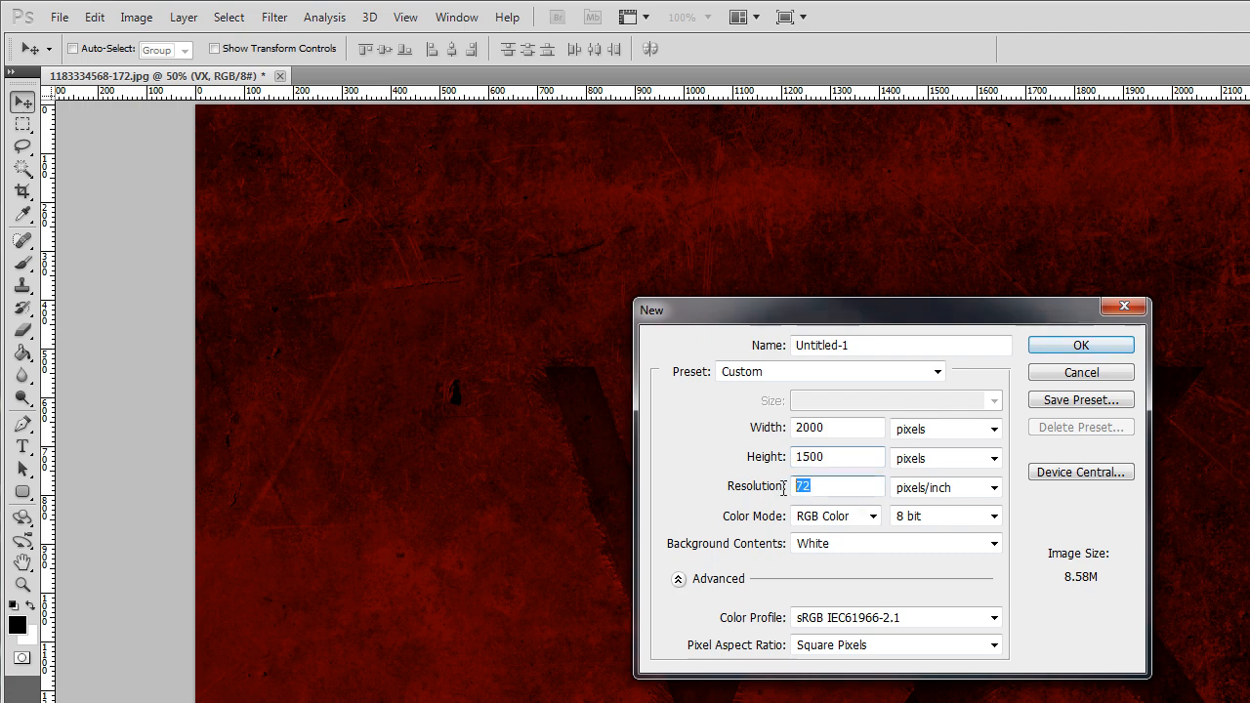
{"action": "left_click", "coordinate": [1082, 346]}
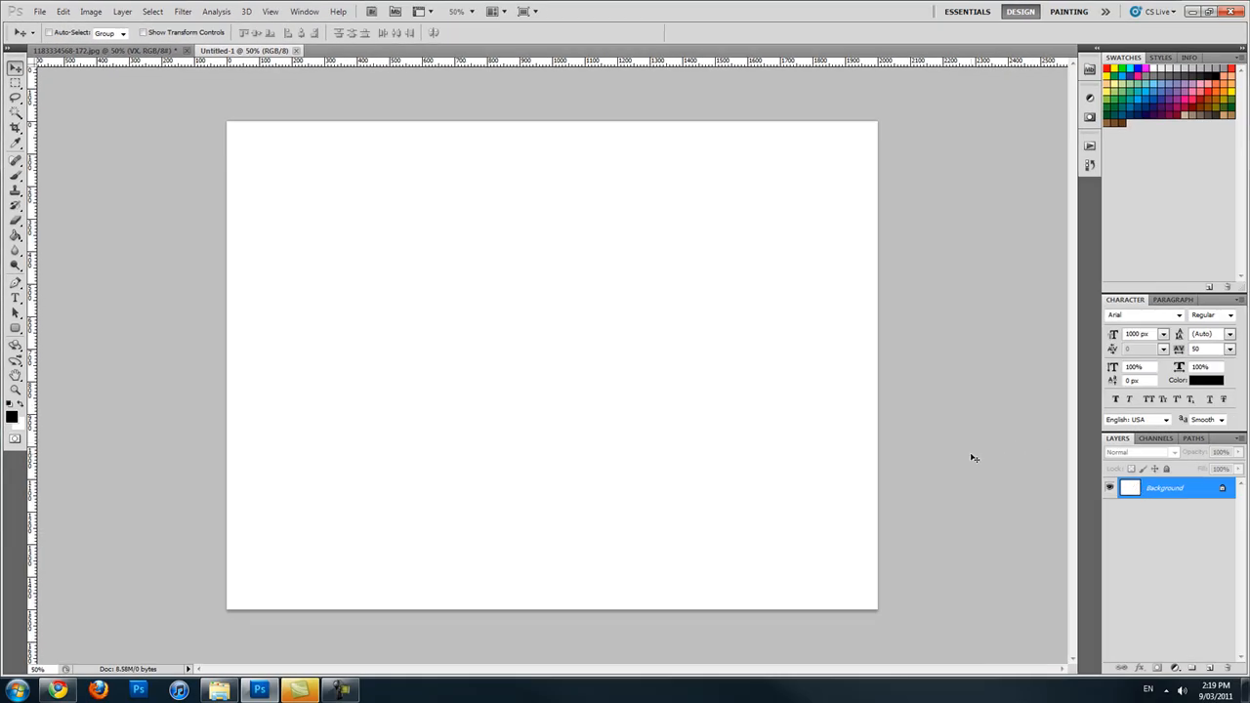
Set the foreground colour to dark red #620000 and fill the whole canvas with it using the Paint Bucket.
{"action": "left_click", "coordinate": [14, 418]}
{"action": "left_click_drag", "start_coordinate": [683, 344], "coordinate": [798, 364]}
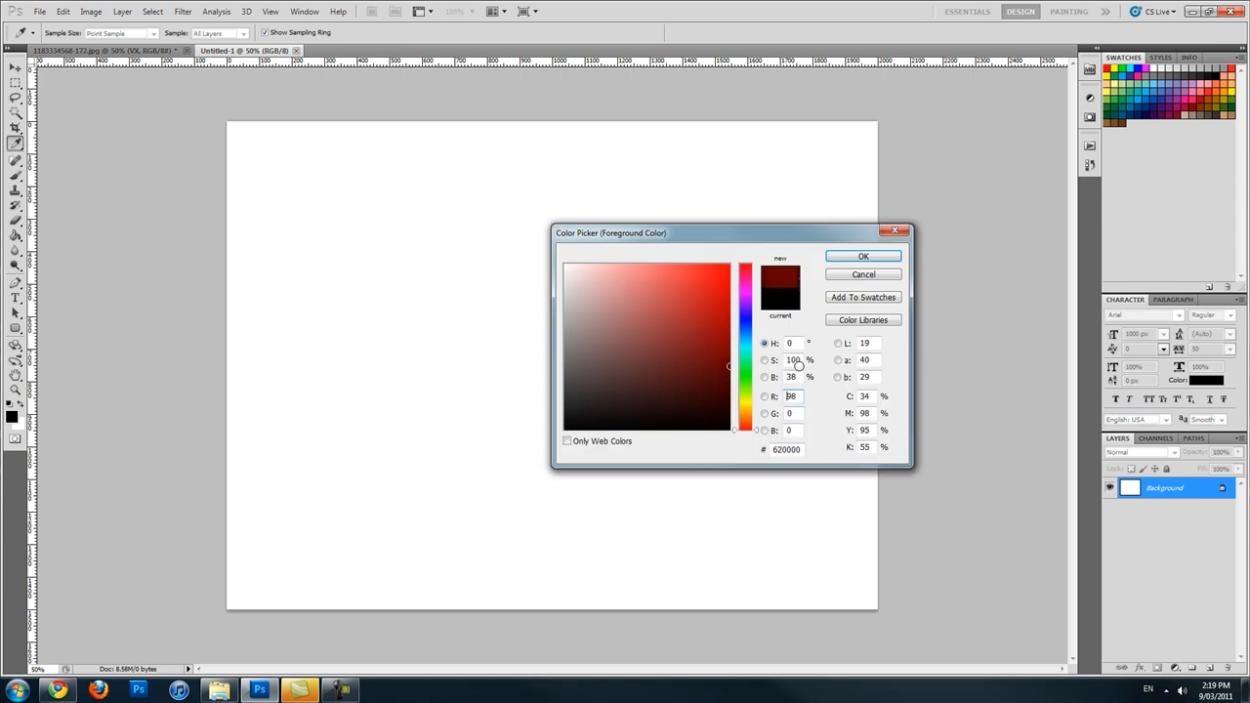
{"action": "left_click", "coordinate": [864, 256]}
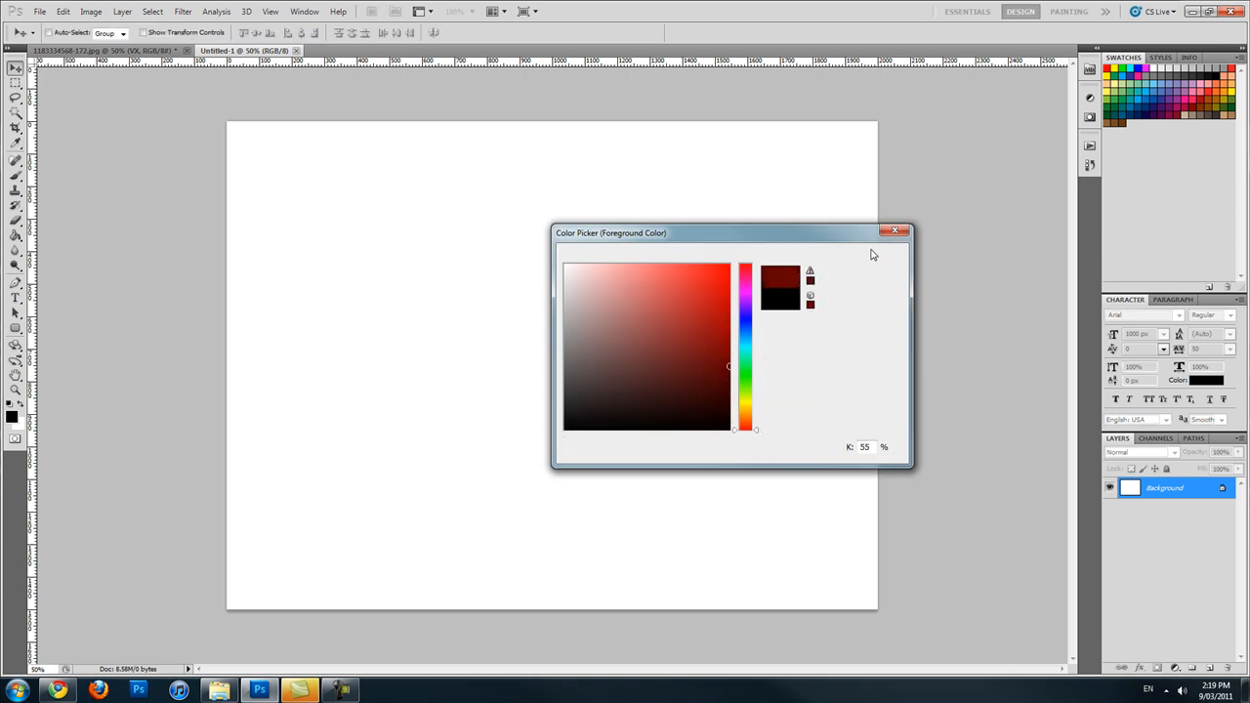
{"action": "key", "text": "v"}
{"action": "left_click", "coordinate": [15, 236]}
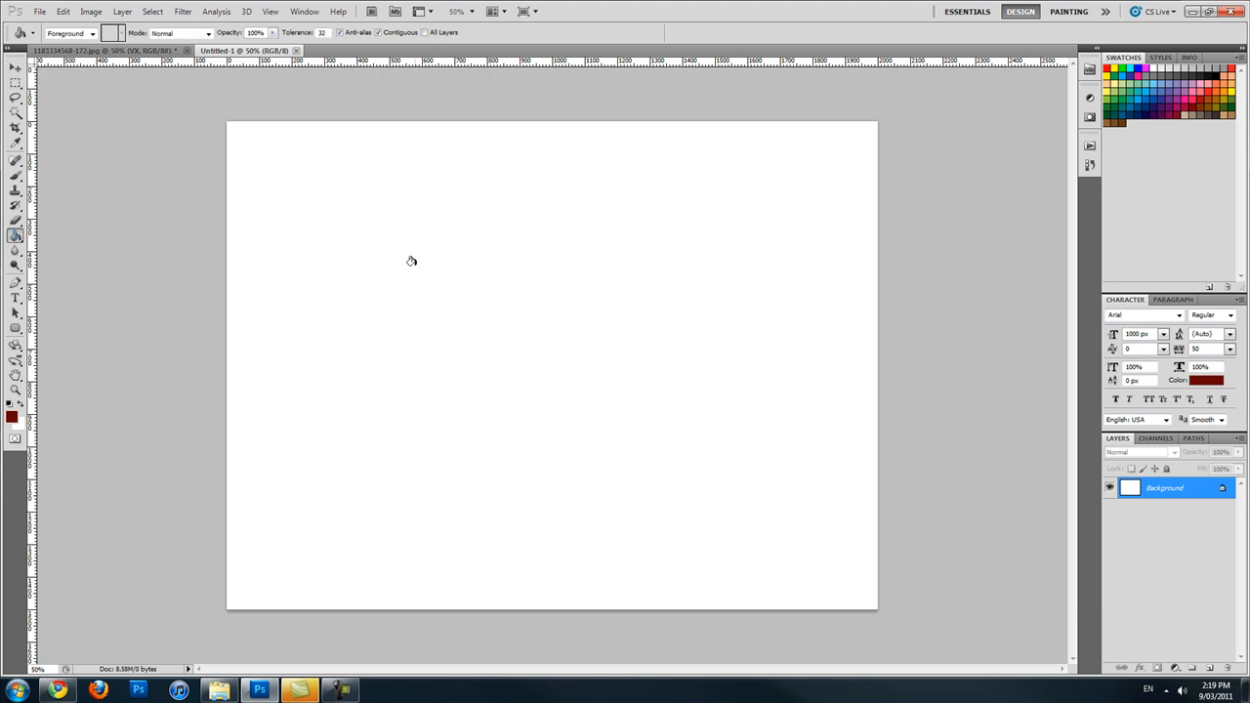
{"action": "left_click", "coordinate": [411, 261]}
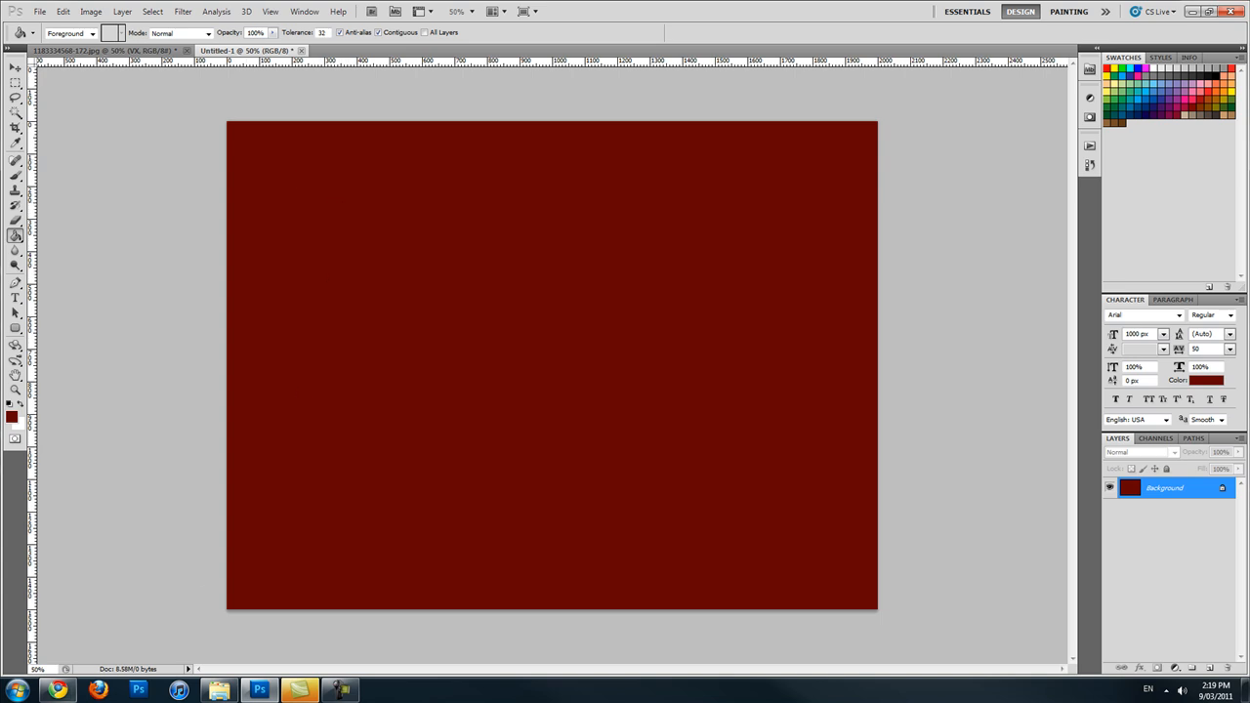
Switch to Chrome and examine the Corrosion on Old Metal texture on grungetextures.com.
{"action": "left_click", "coordinate": [58, 690]}
{"action": "double_click", "coordinate": [845, 6]}
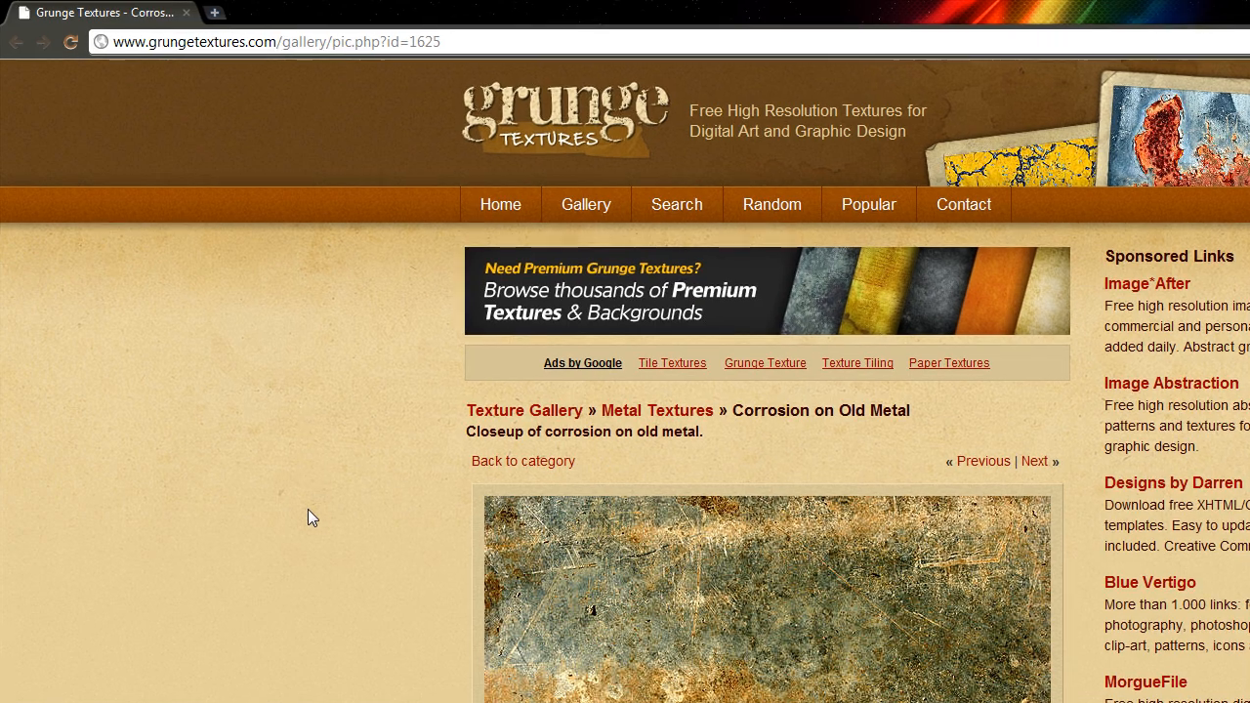
{"action": "scroll", "coordinate": [826, 450], "scroll_direction": "down", "scroll_amount": 2}
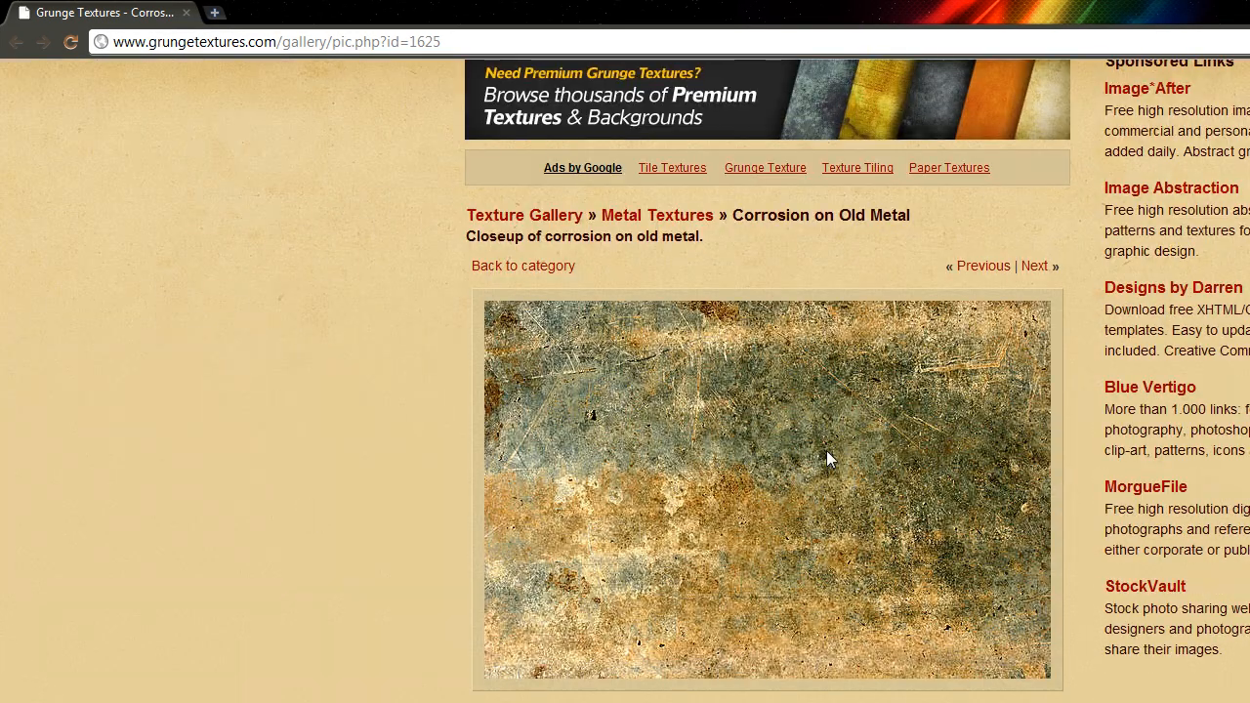
{"action": "scroll", "coordinate": [344, 502], "scroll_direction": "up", "scroll_amount": 2}
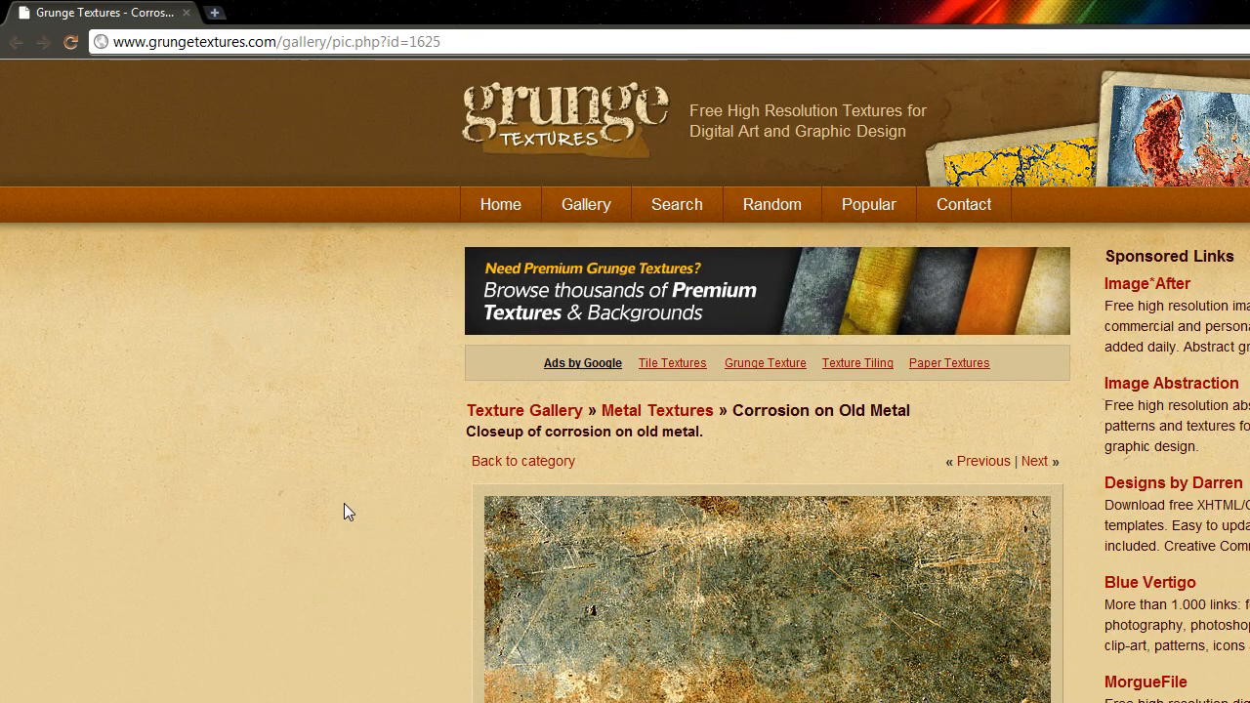
{"action": "scroll", "coordinate": [343, 507], "scroll_direction": "down", "scroll_amount": 3}
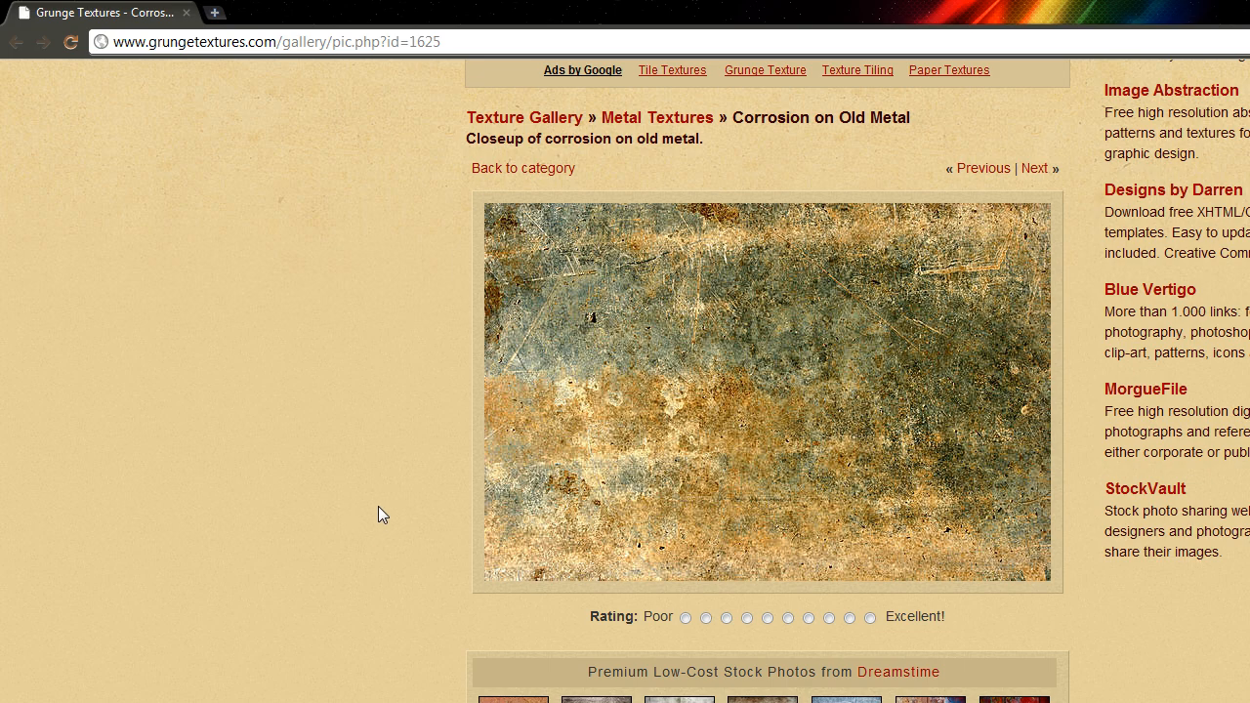
{"action": "scroll", "coordinate": [378, 515], "scroll_direction": "down", "scroll_amount": 2}
{"action": "scroll", "coordinate": [381, 519], "scroll_direction": "up", "scroll_amount": 2}
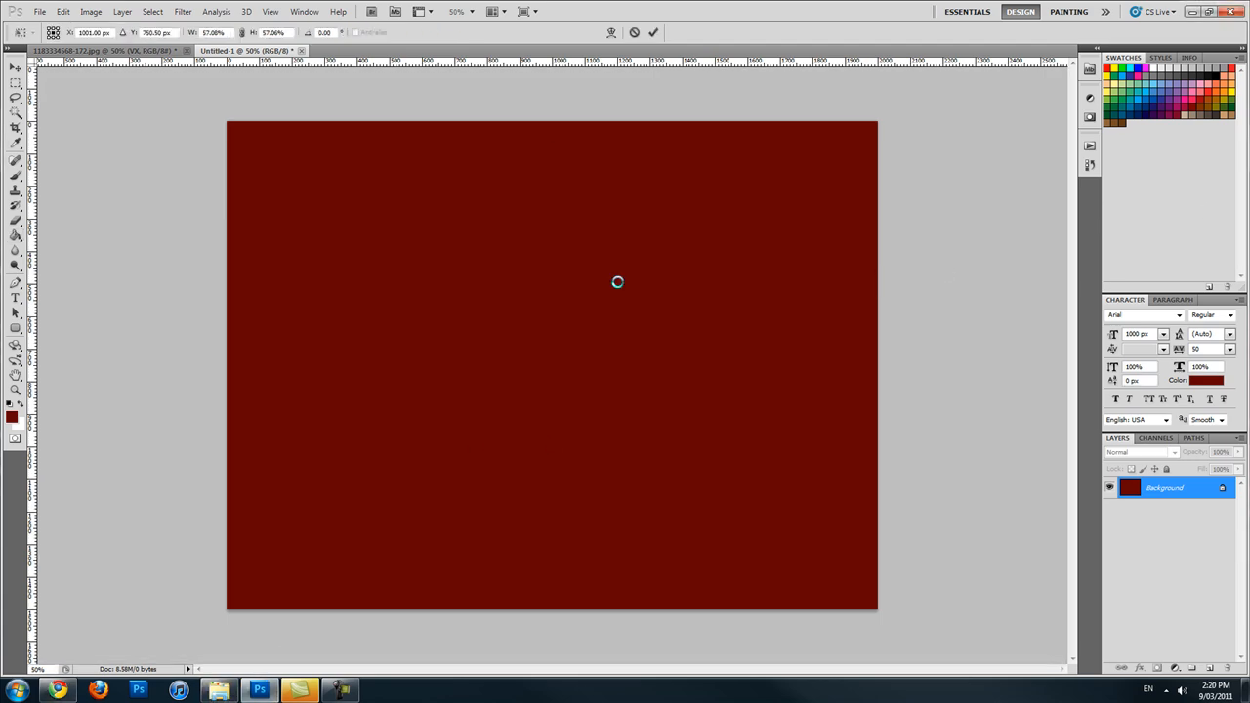
Place the corrosion-on-old-metal texture at the canvas's upper-left corner and scale it to about 64% so it covers the whole canvas.
{"action": "left_click_drag", "start_coordinate": [618, 283], "coordinate": [619, 256]}
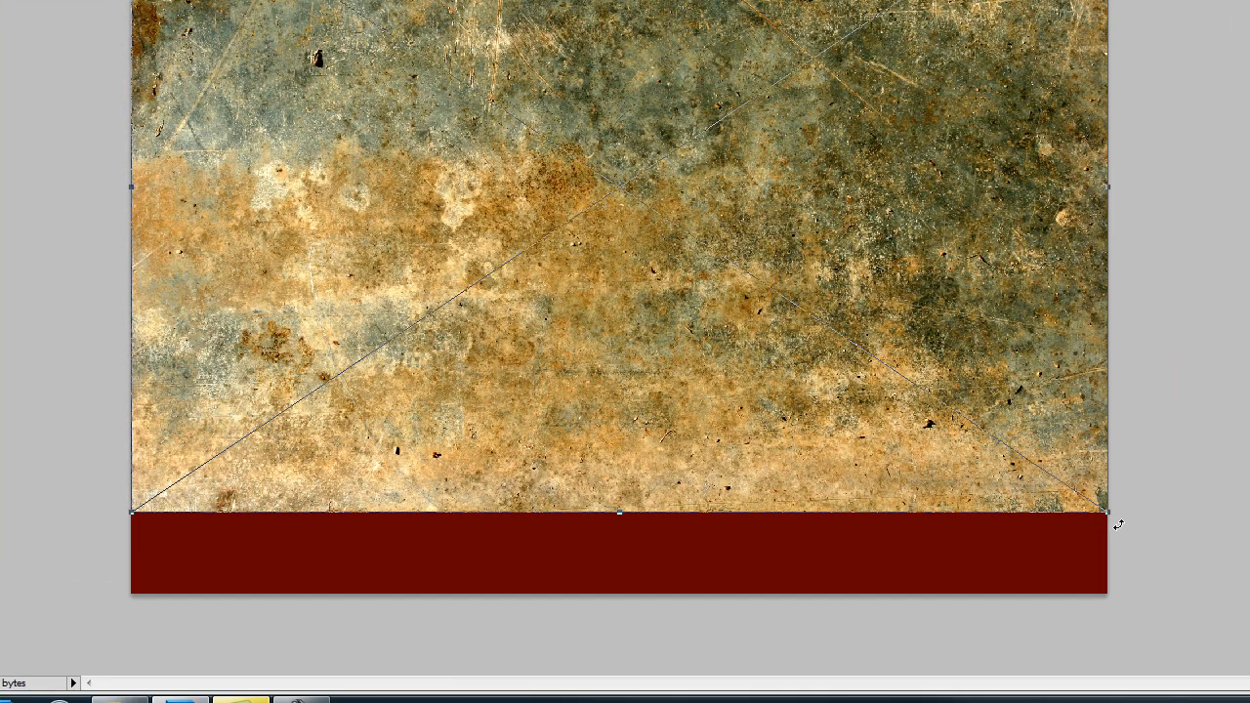
{"action": "left_click_drag", "start_coordinate": [1109, 515], "coordinate": [1201, 597]}
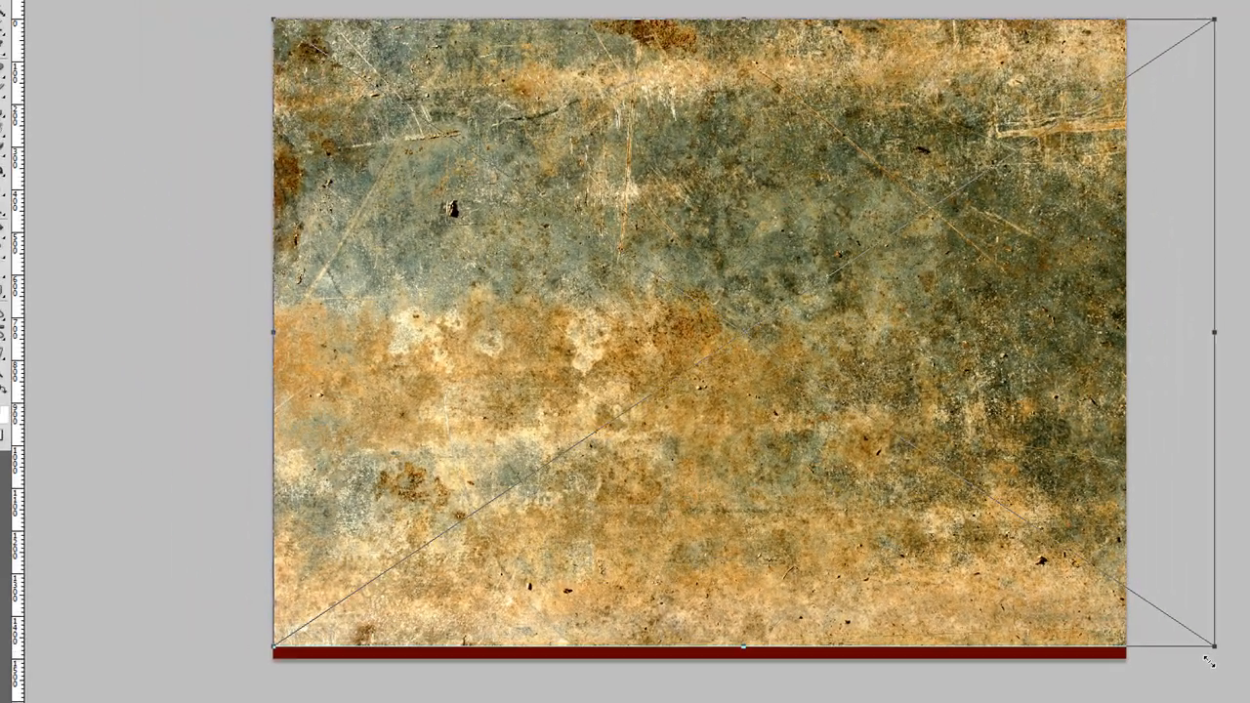
{"action": "left_click_drag", "start_coordinate": [1208, 662], "coordinate": [1224, 676]}
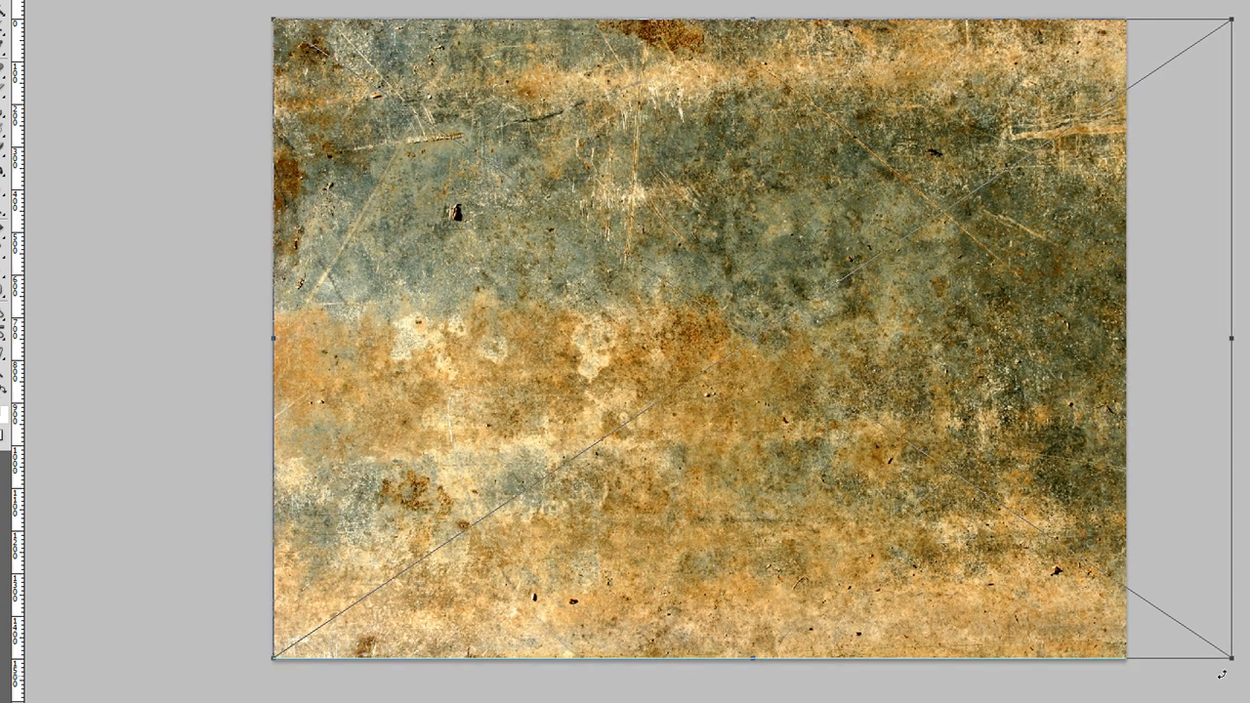
{"action": "key", "text": "Return"}
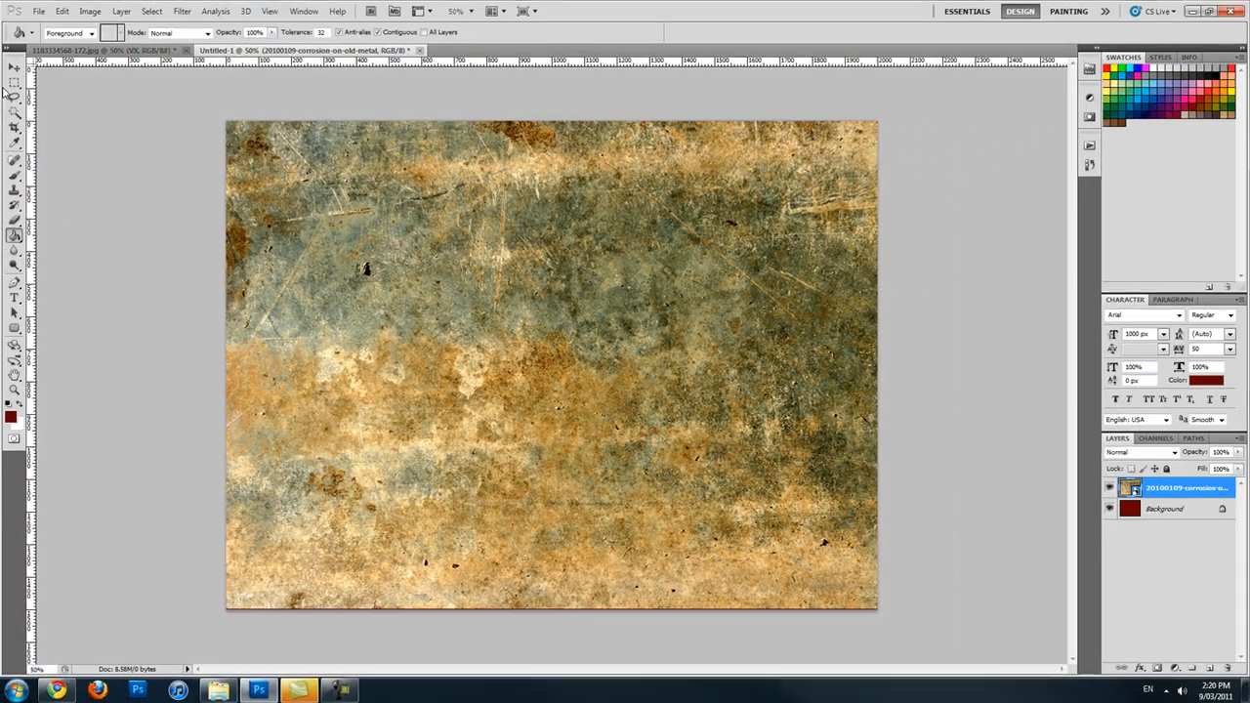
{"action": "left_click", "coordinate": [15, 67]}
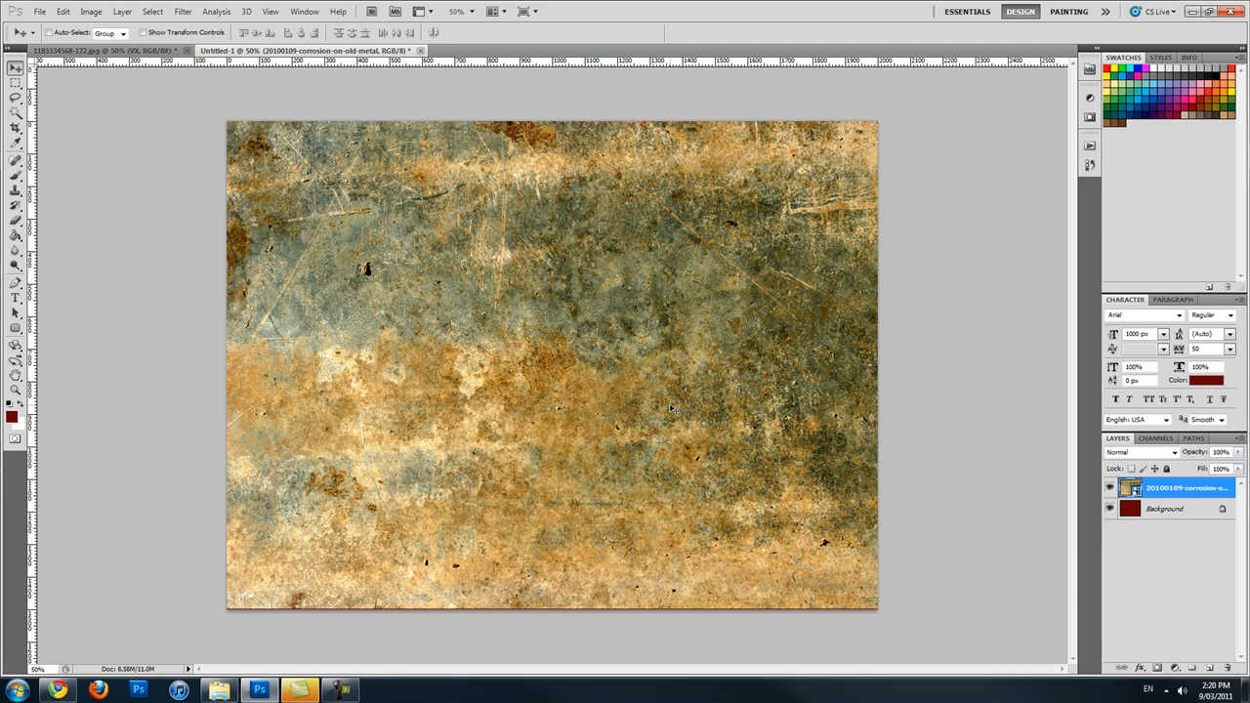
{"action": "key", "text": "ctrl+t"}
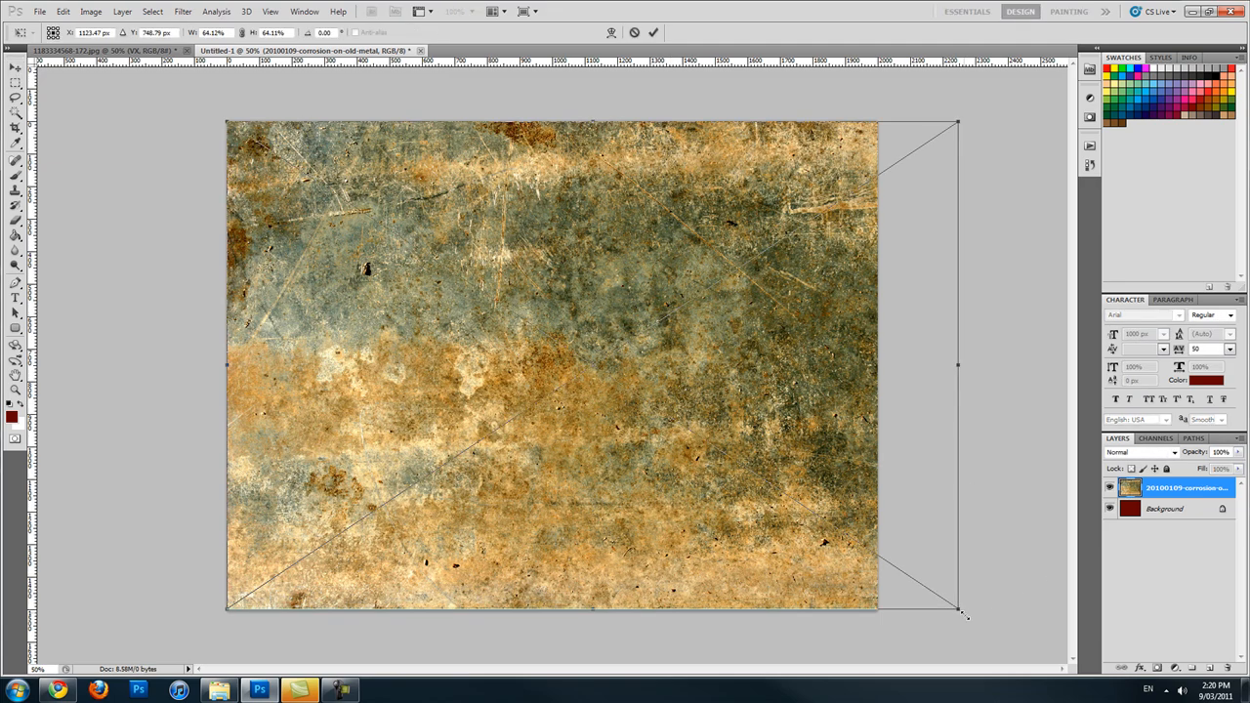
{"action": "key", "text": "Return"}
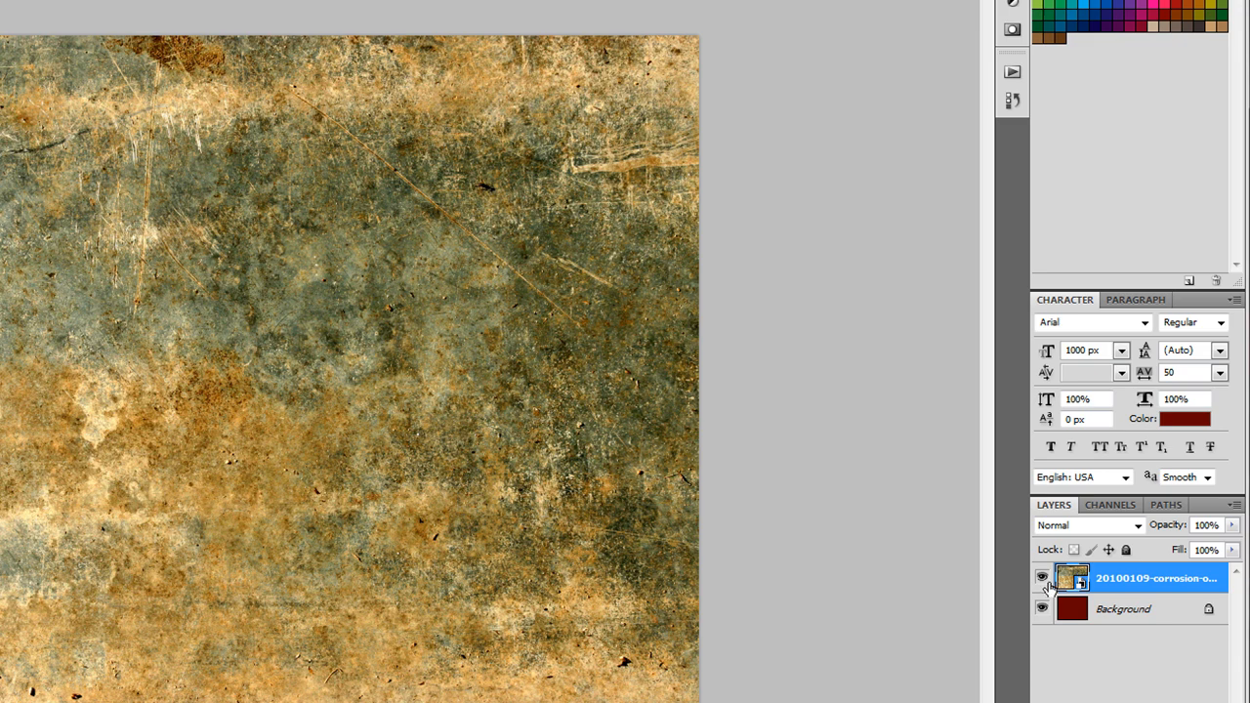
Set the corrosion texture layer's blend mode to Multiply.
{"action": "left_click", "coordinate": [1102, 527]}
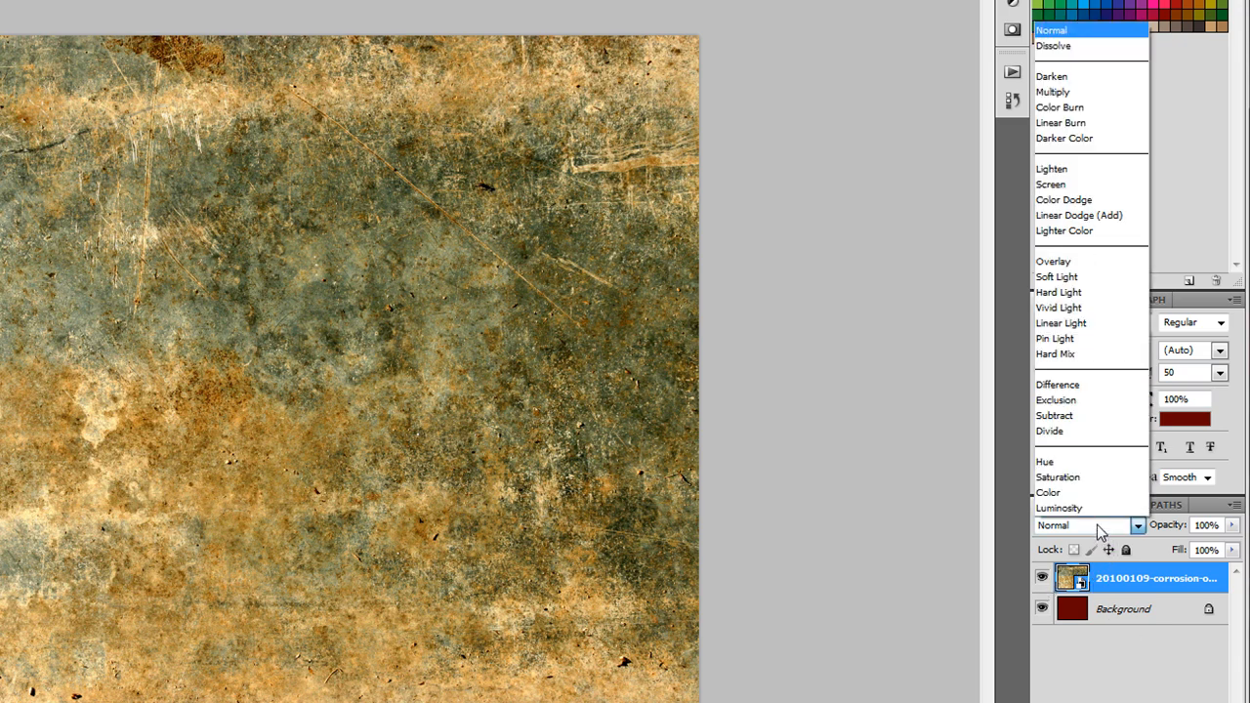
{"action": "left_click", "coordinate": [1054, 92]}
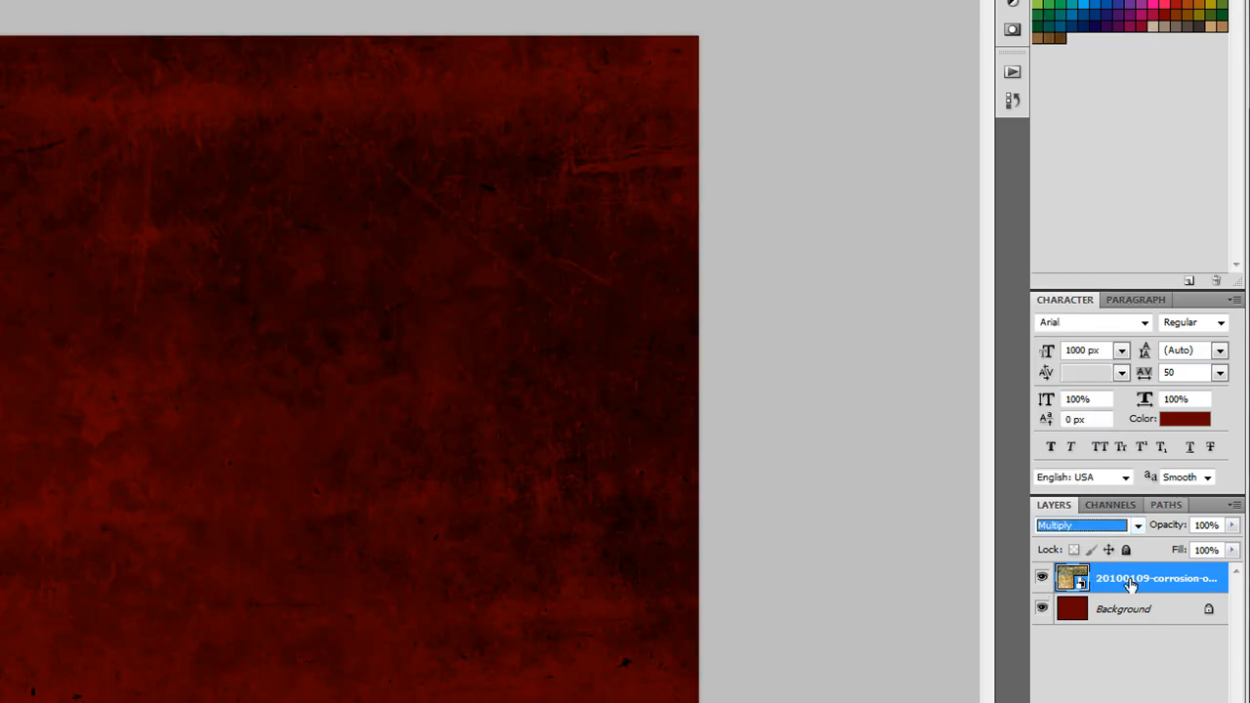
{"action": "left_click", "coordinate": [1084, 528]}
{"action": "left_click", "coordinate": [1070, 185]}
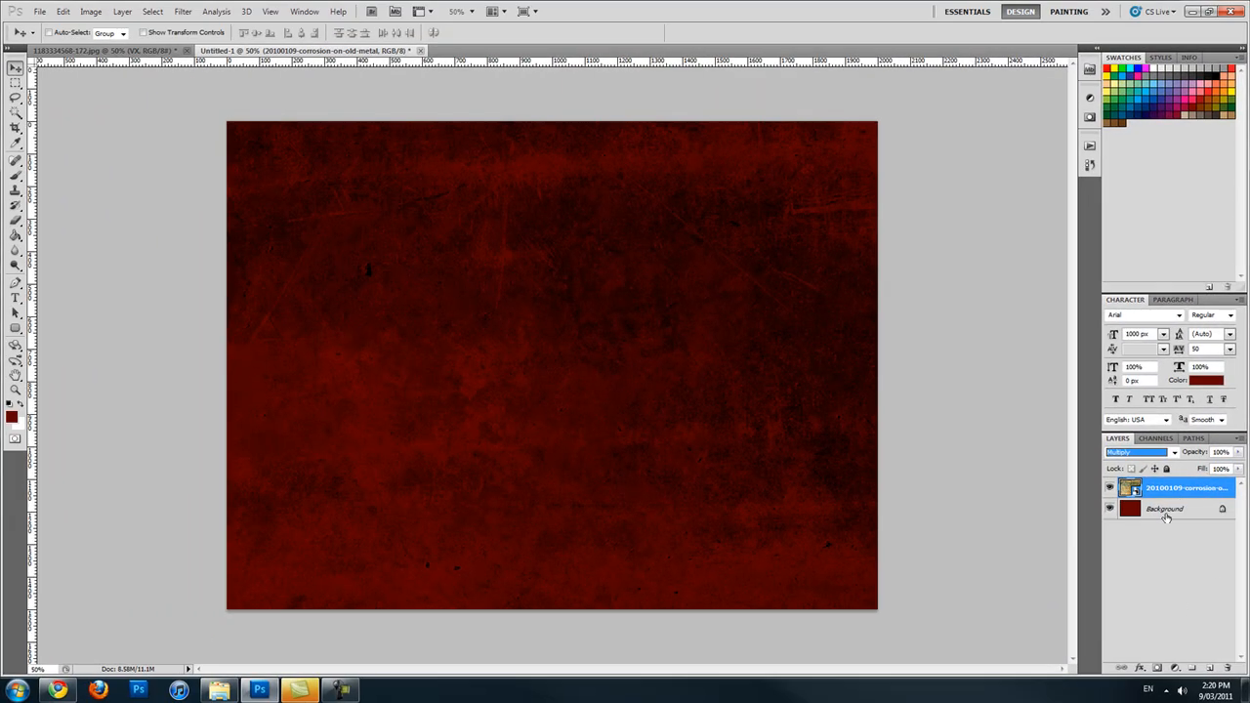
Reset the default colours and add the black 1000 px Arial text "VX" directly above the Background layer, moved near the canvas centre.
{"action": "left_click", "coordinate": [1165, 516]}
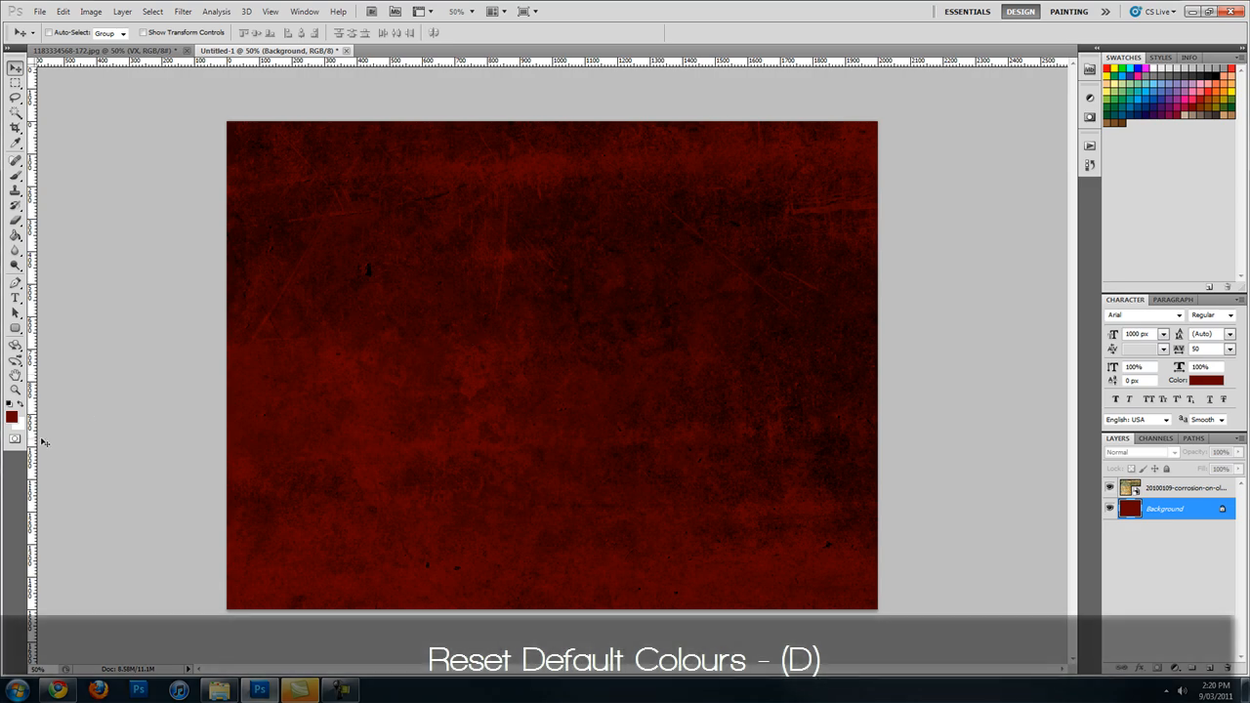
{"action": "left_click", "coordinate": [10, 405]}
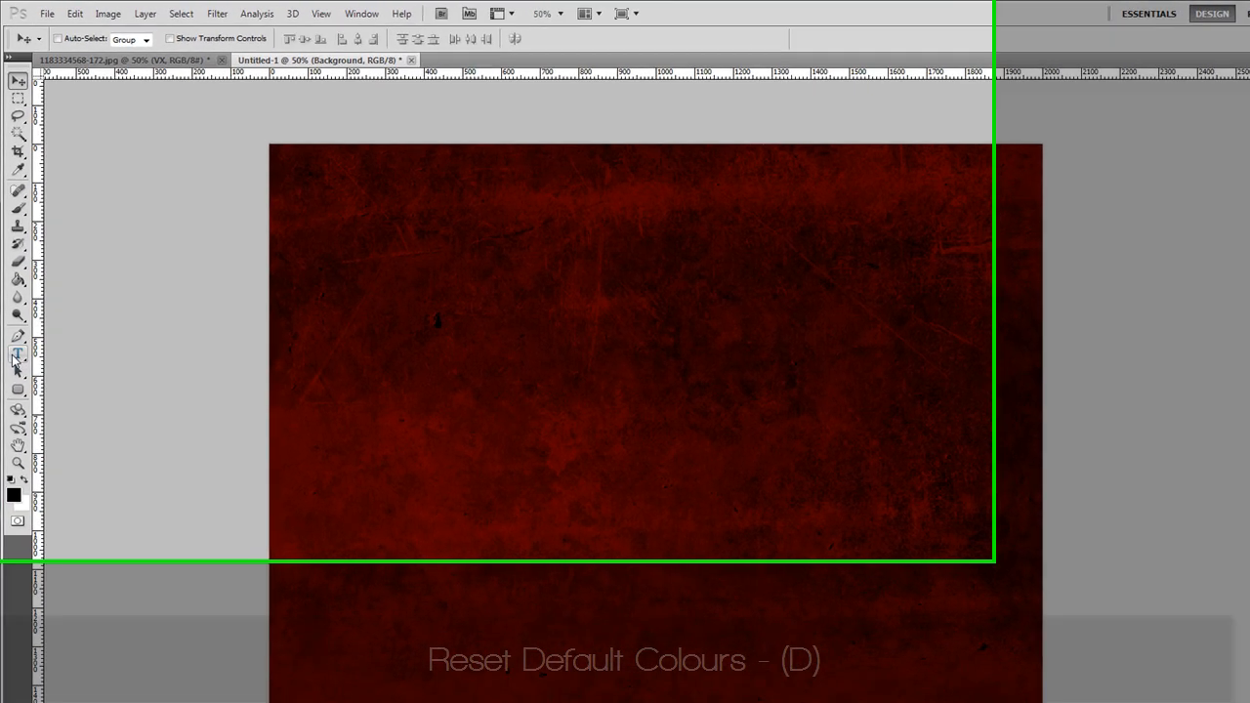
{"action": "left_click", "coordinate": [14, 297]}
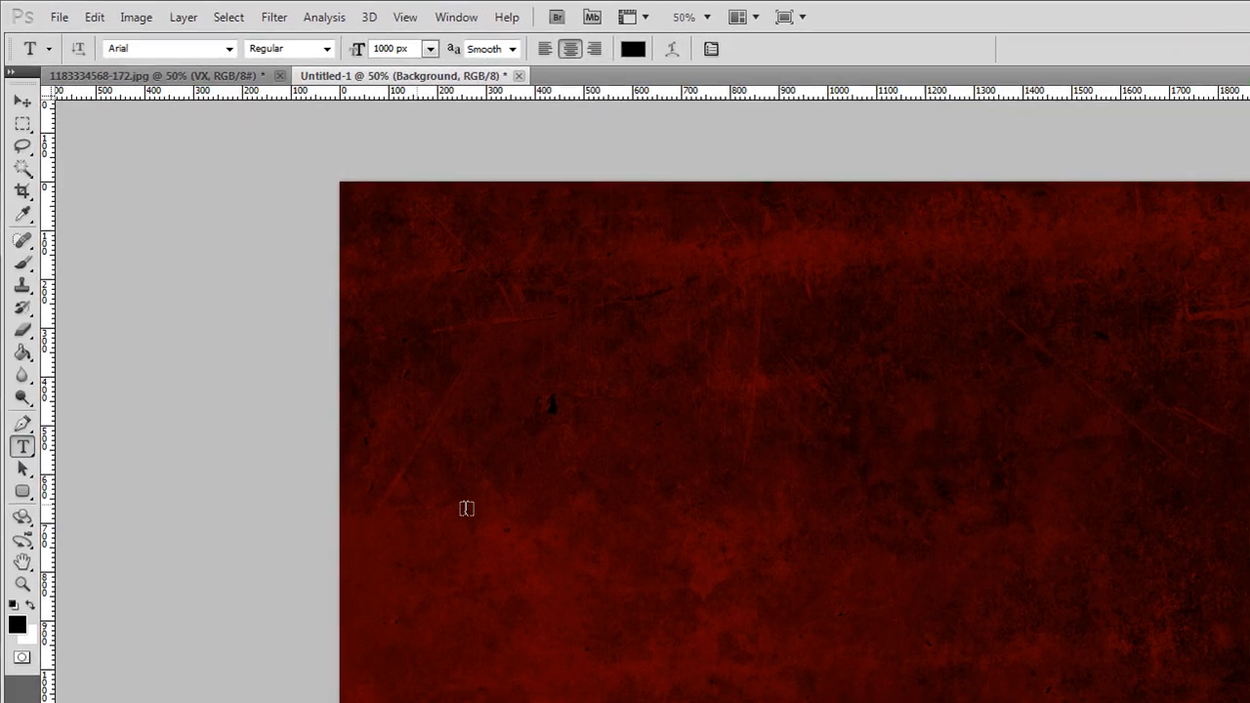
{"action": "left_click", "coordinate": [716, 549]}
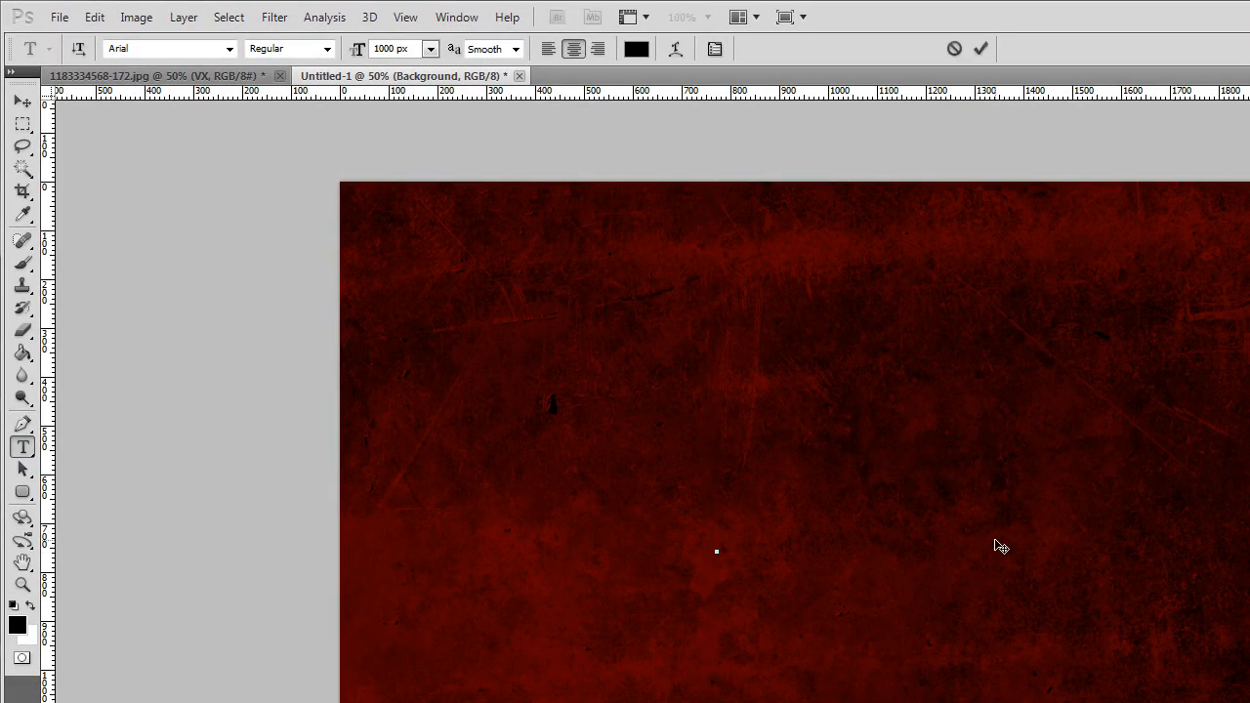
{"action": "type", "text": "VX"}
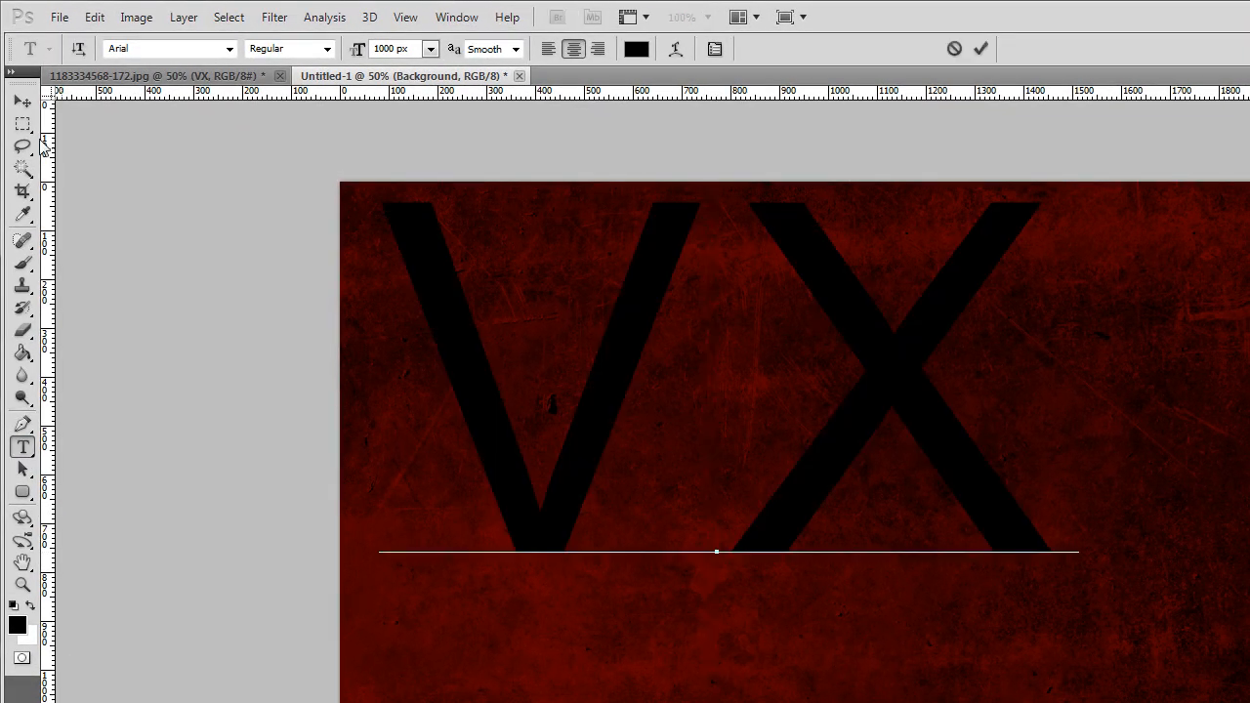
{"action": "left_click", "coordinate": [22, 101]}
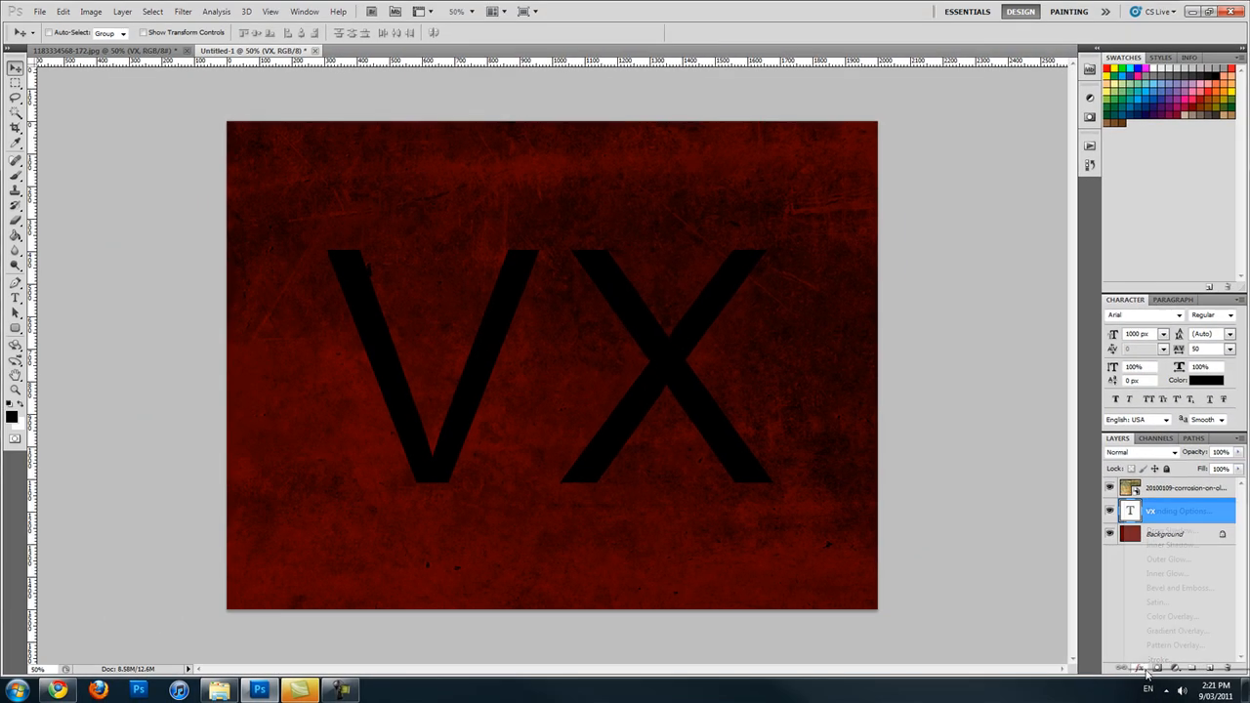
Open the "VX" text layer's blending options and set its fill opacity to 40%.
{"action": "left_click", "coordinate": [1143, 669]}
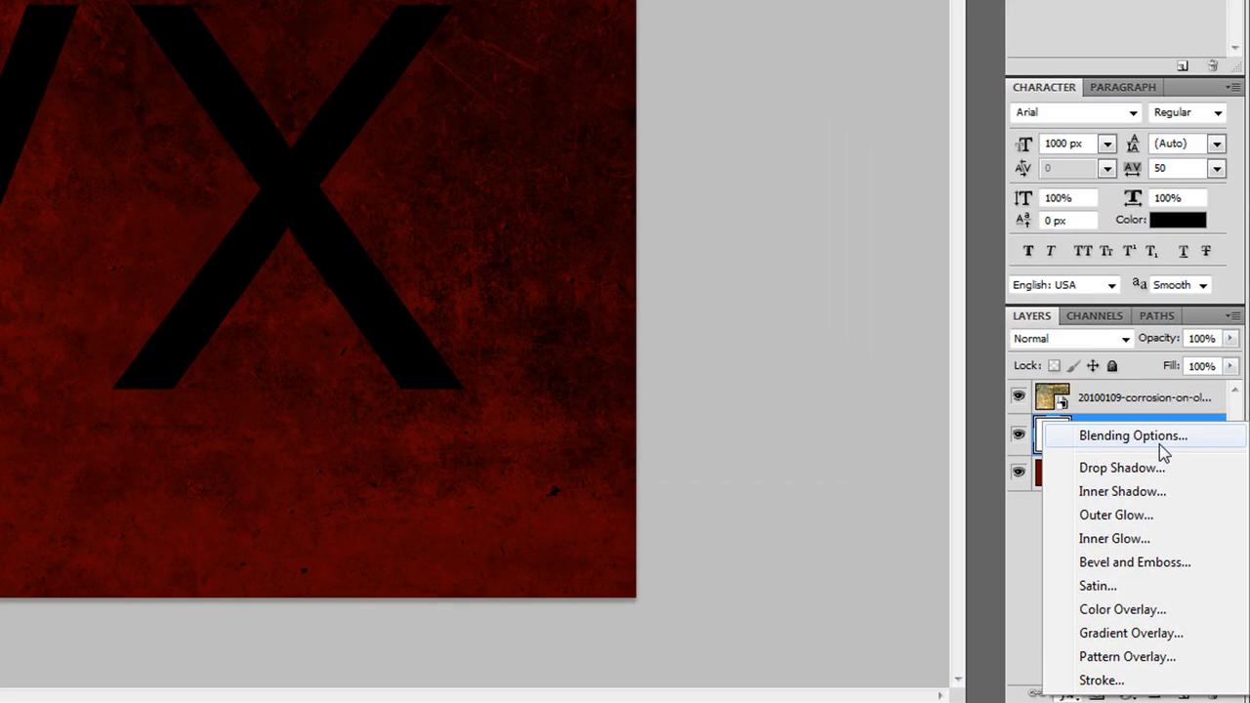
{"action": "left_click", "coordinate": [1195, 525]}
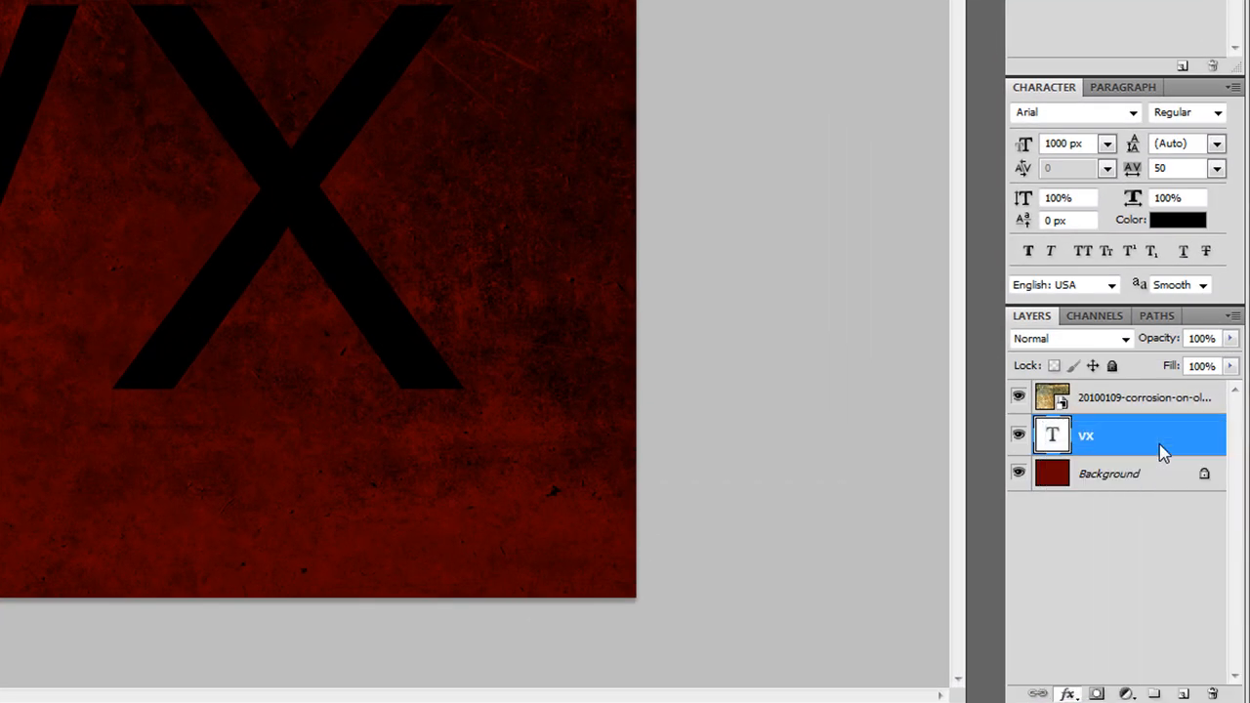
{"action": "double_click", "coordinate": [1160, 450]}
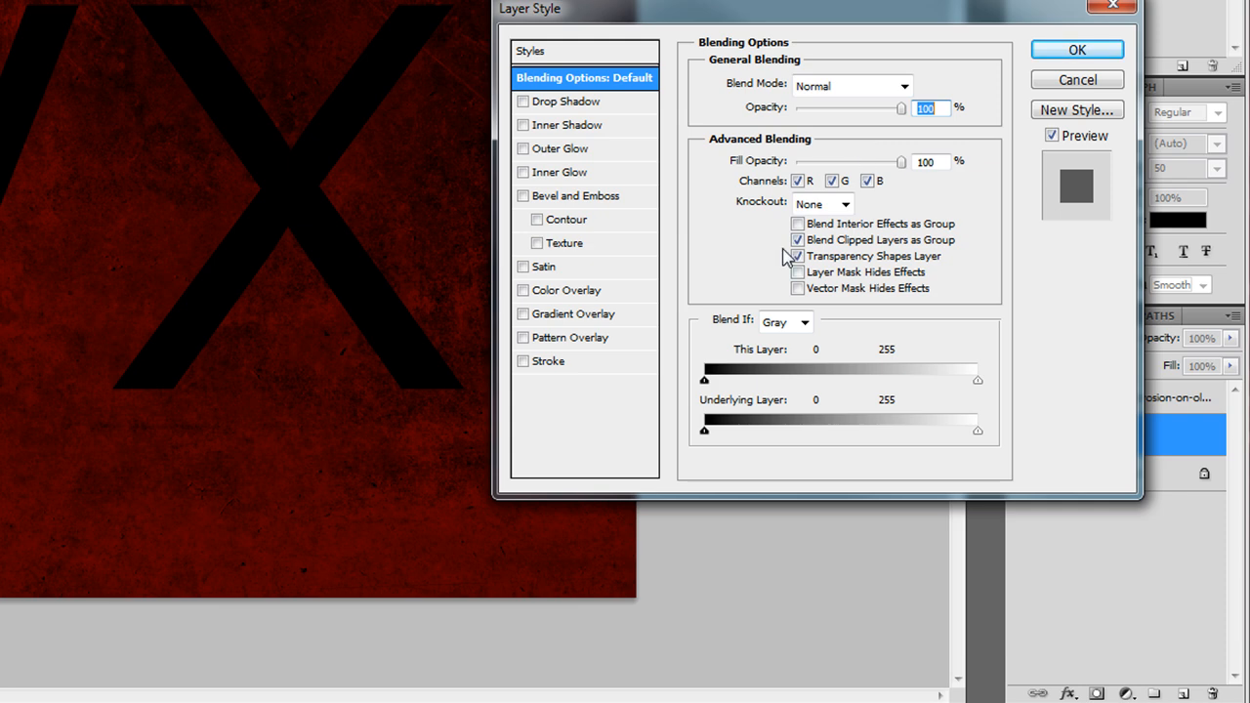
{"action": "left_click_drag", "start_coordinate": [699, 14], "coordinate": [637, 6]}
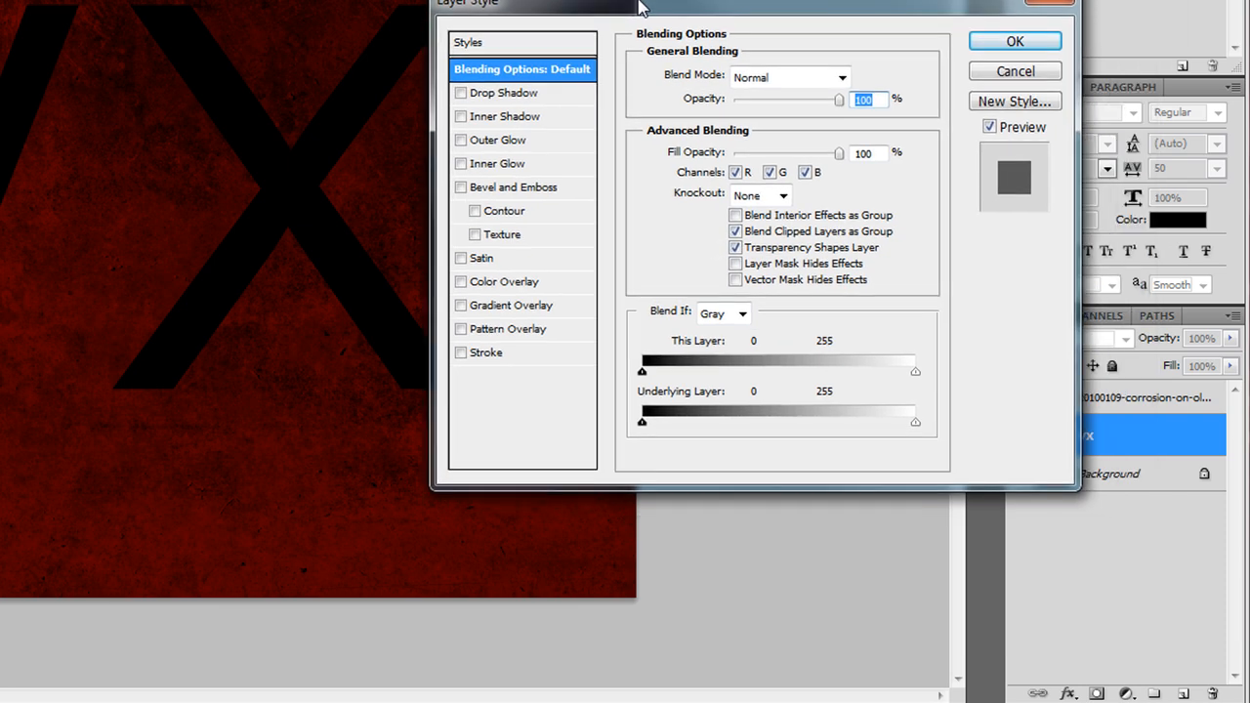
{"action": "left_click", "coordinate": [804, 170]}
{"action": "key", "text": "Tab"}
{"action": "type", "text": "40"}
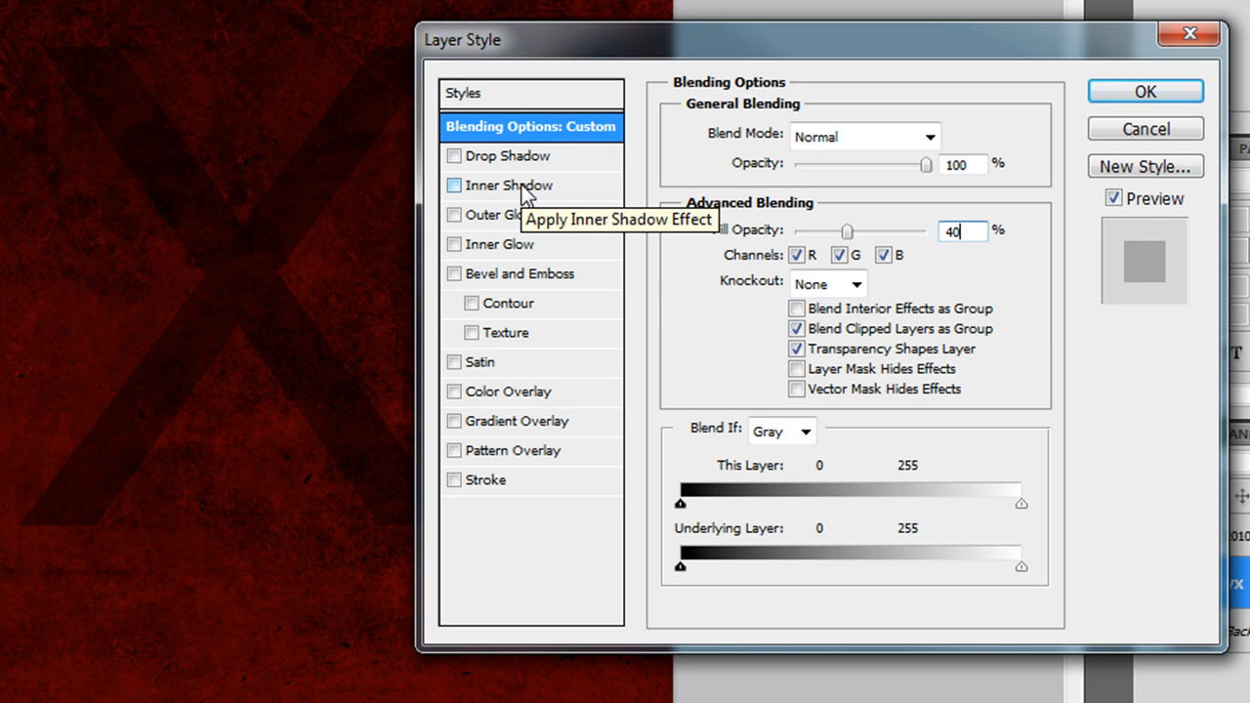
Add an Inner Shadow to the "VX" text with a distance of 30 px and a size of 50 px.
{"action": "left_click", "coordinate": [522, 187]}
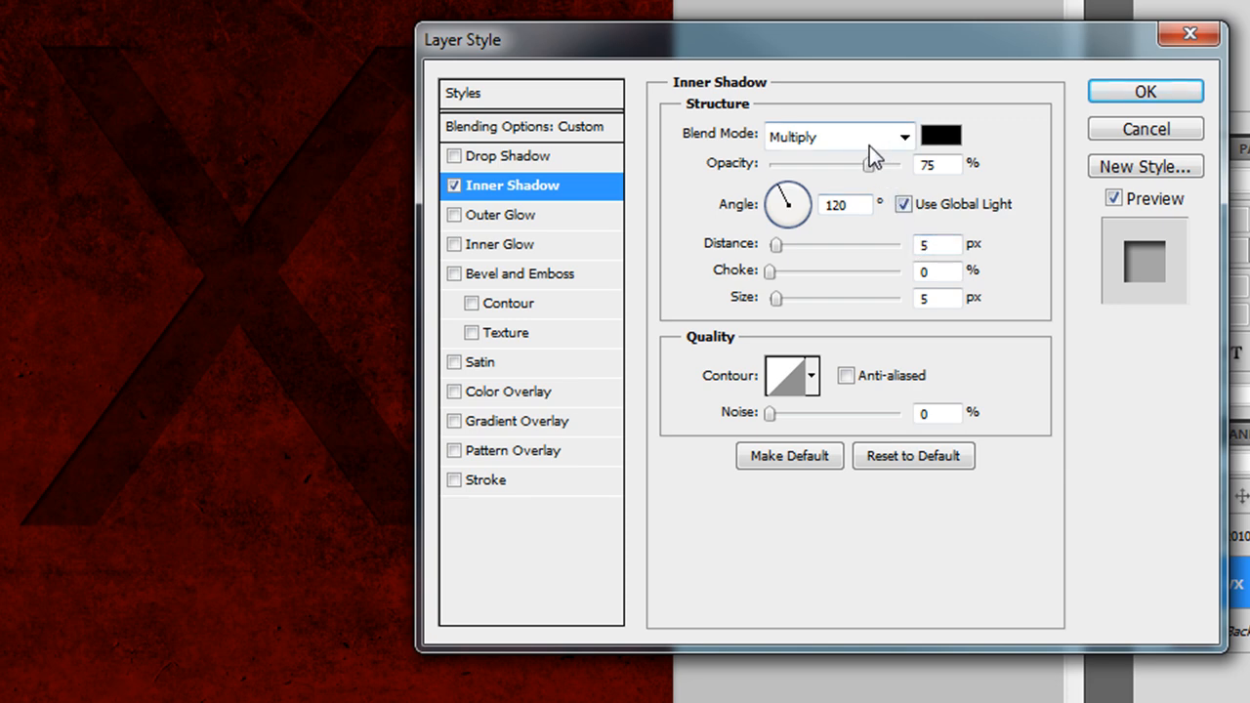
{"action": "double_click", "coordinate": [950, 245]}
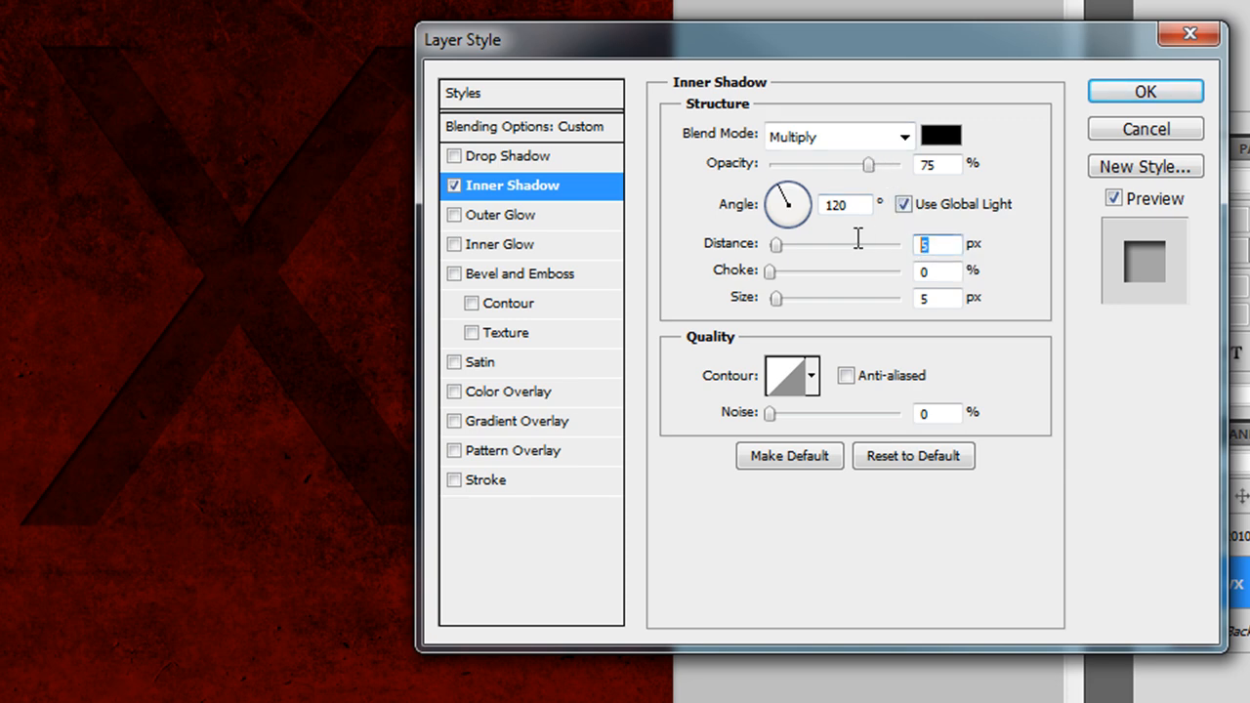
{"action": "type", "text": "30"}
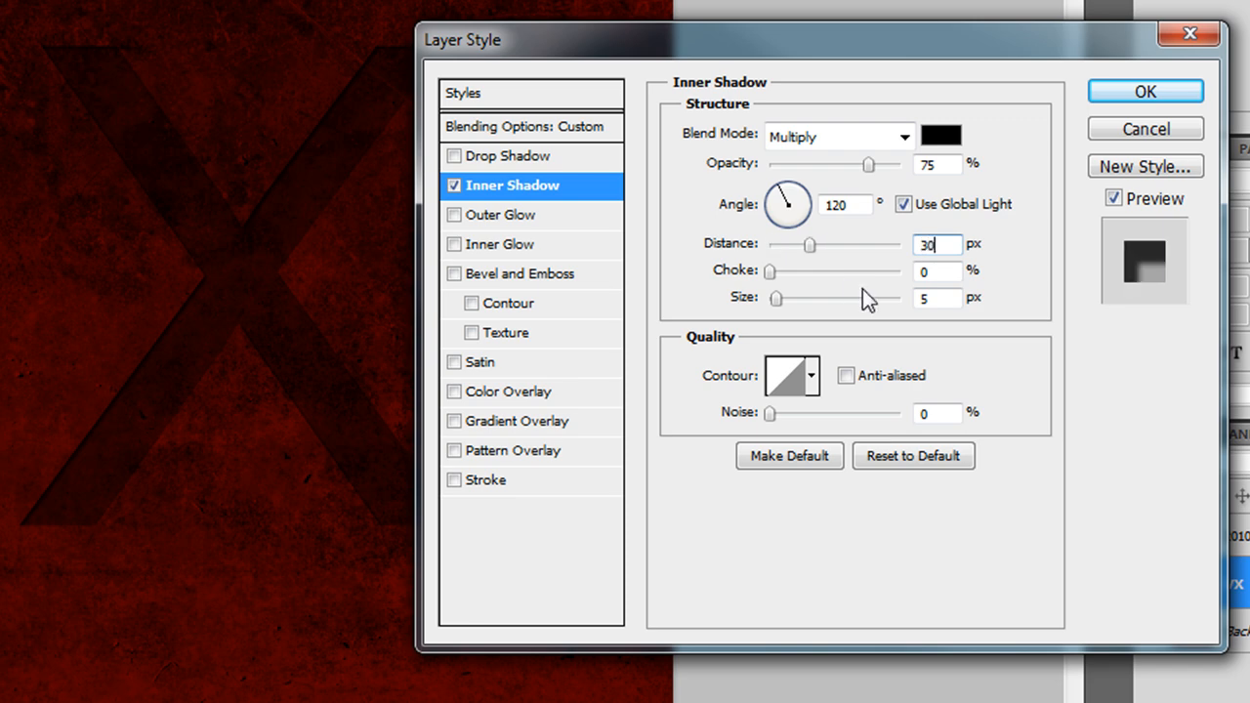
{"action": "left_click", "coordinate": [940, 299]}
{"action": "type", "text": "50"}
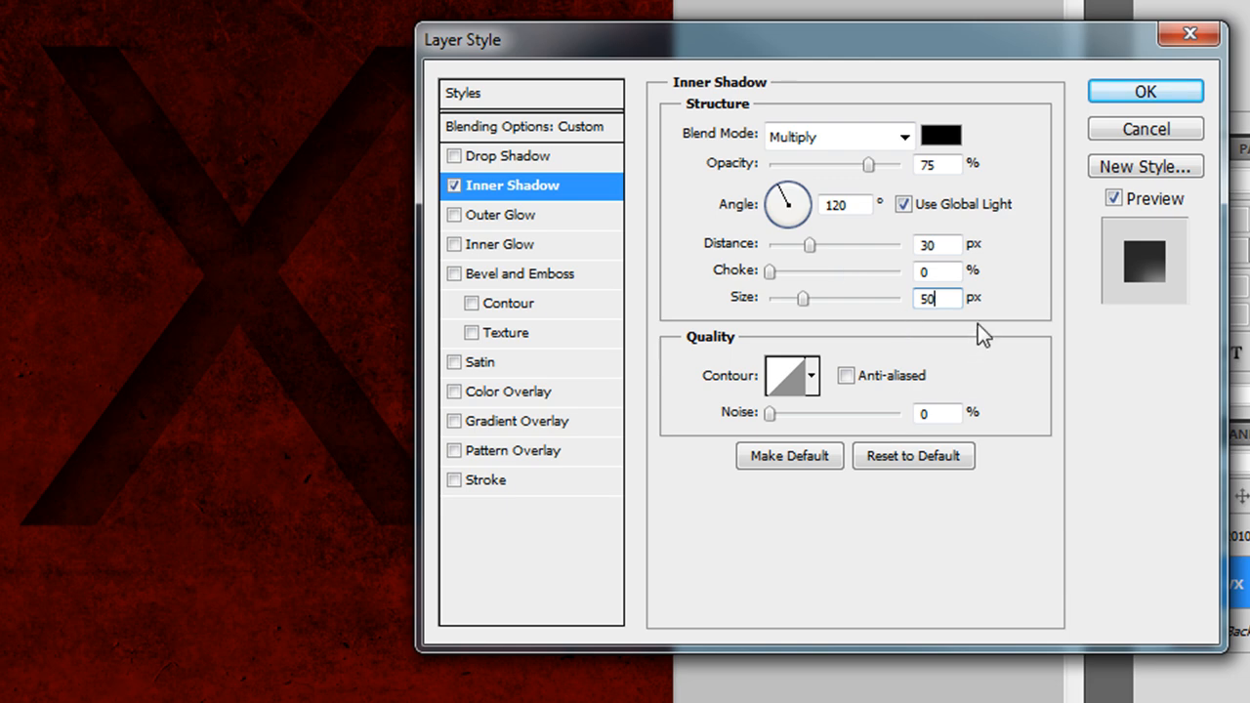
{"action": "double_click", "coordinate": [929, 299]}
{"action": "double_click", "coordinate": [924, 244]}
{"action": "double_click", "coordinate": [950, 300]}
{"action": "left_click_drag", "start_coordinate": [623, 49], "coordinate": [689, 43]}
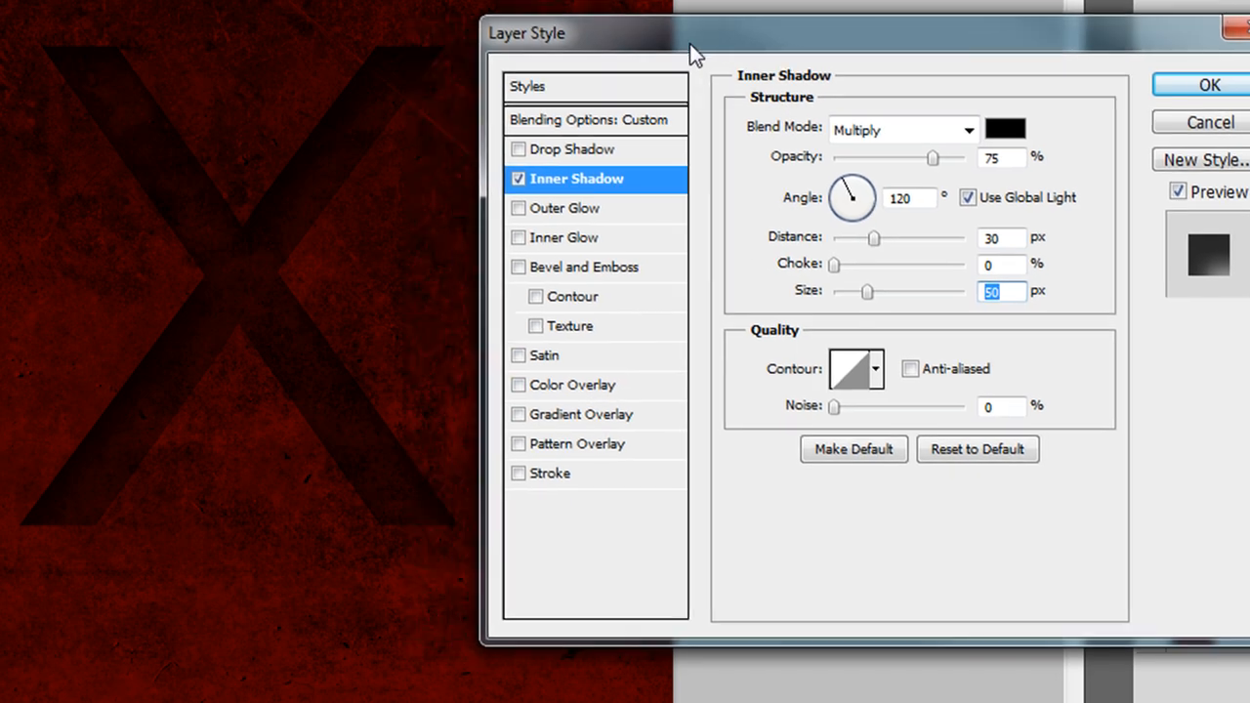
Add a Gradient Overlay to the "VX" text with 40% opacity and the Darken blend mode.
{"action": "left_click", "coordinate": [593, 418]}
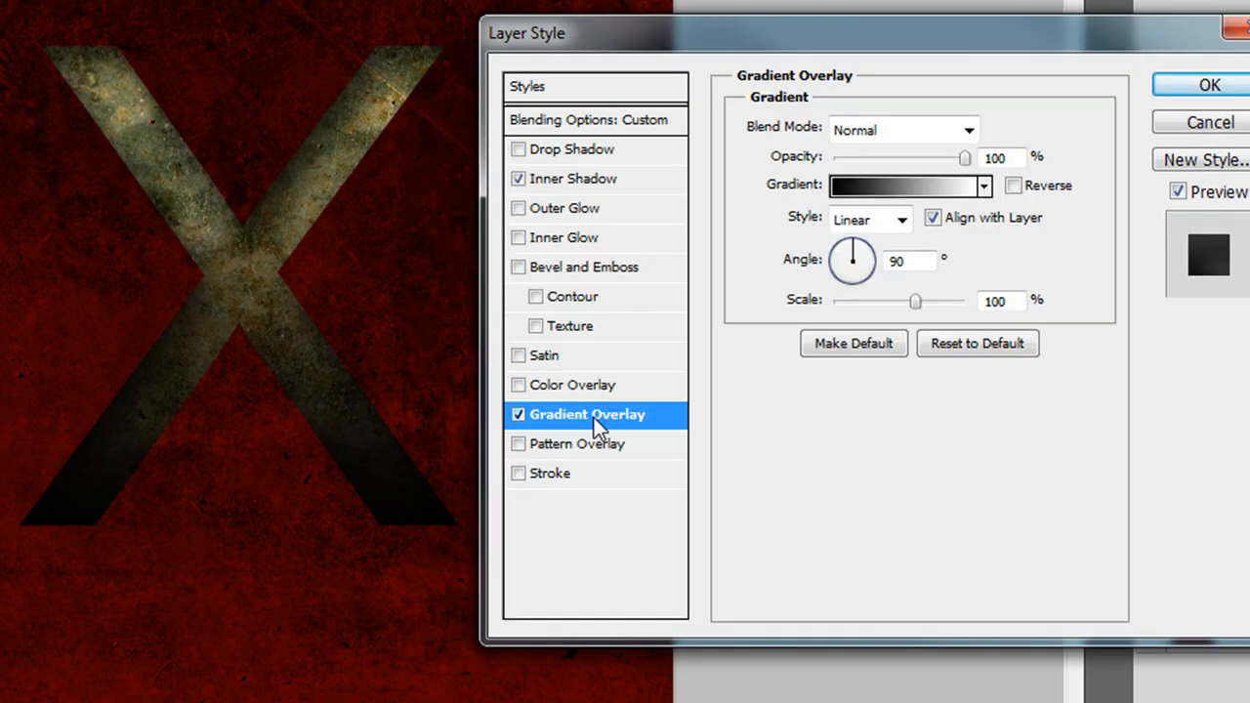
{"action": "double_click", "coordinate": [991, 158]}
{"action": "type", "text": "40"}
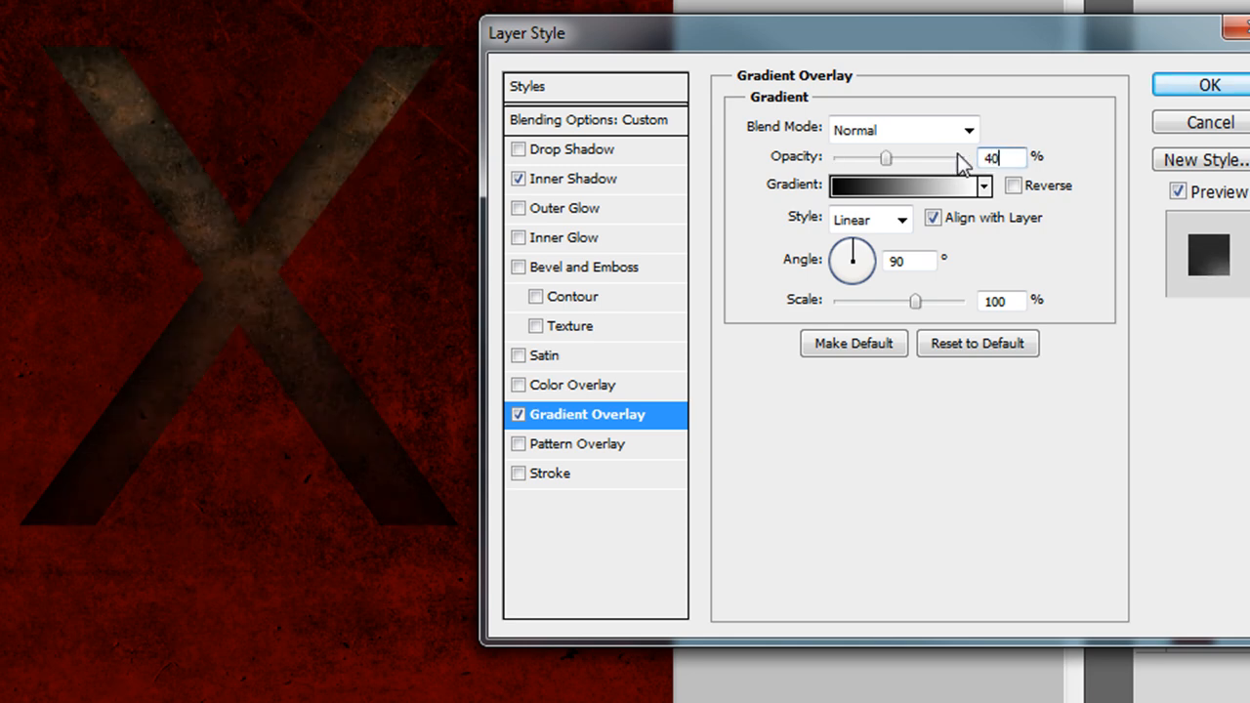
{"action": "left_click", "coordinate": [945, 139]}
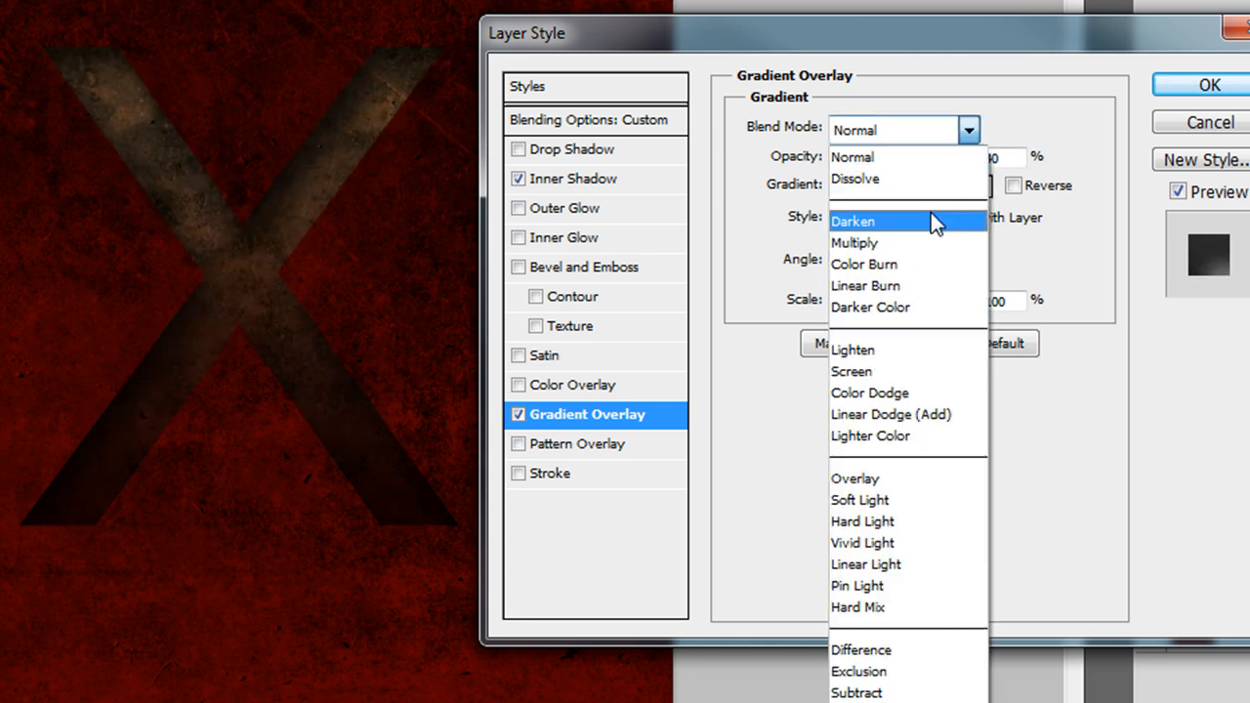
{"action": "left_click", "coordinate": [872, 222]}
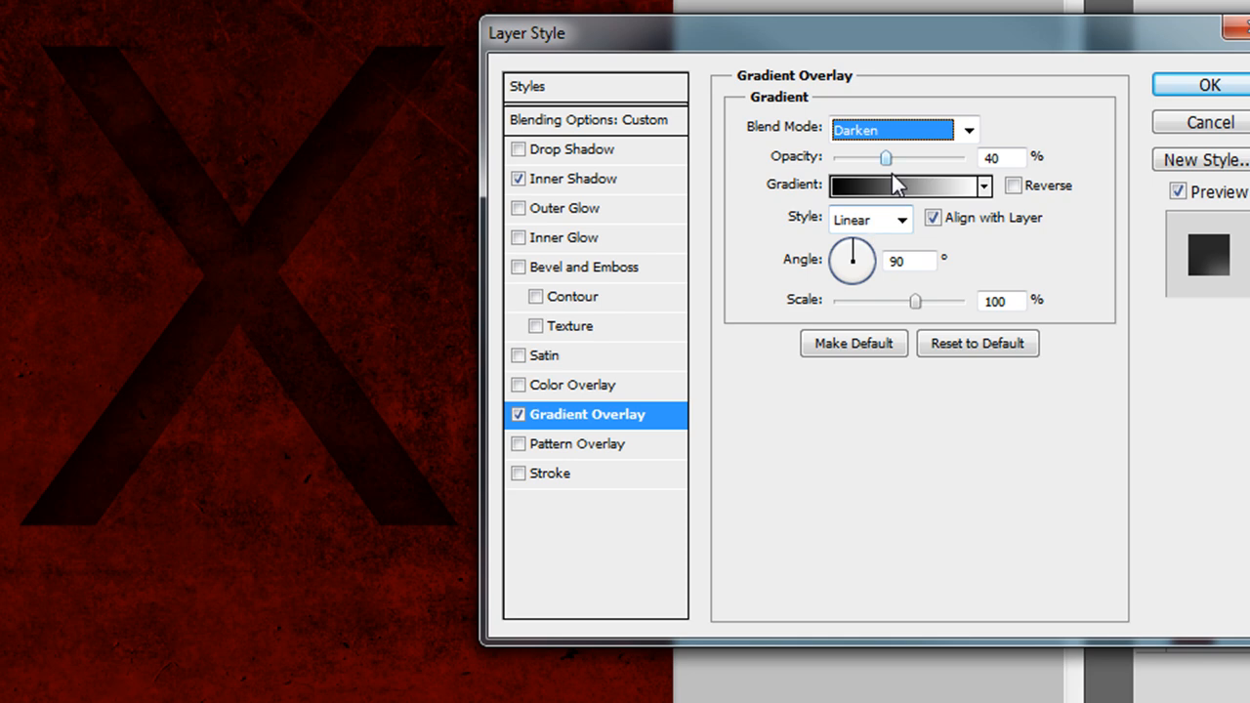
Try the gradient overlay in Normal blend mode for comparison, and return it to Darken.
{"action": "left_click", "coordinate": [899, 183]}
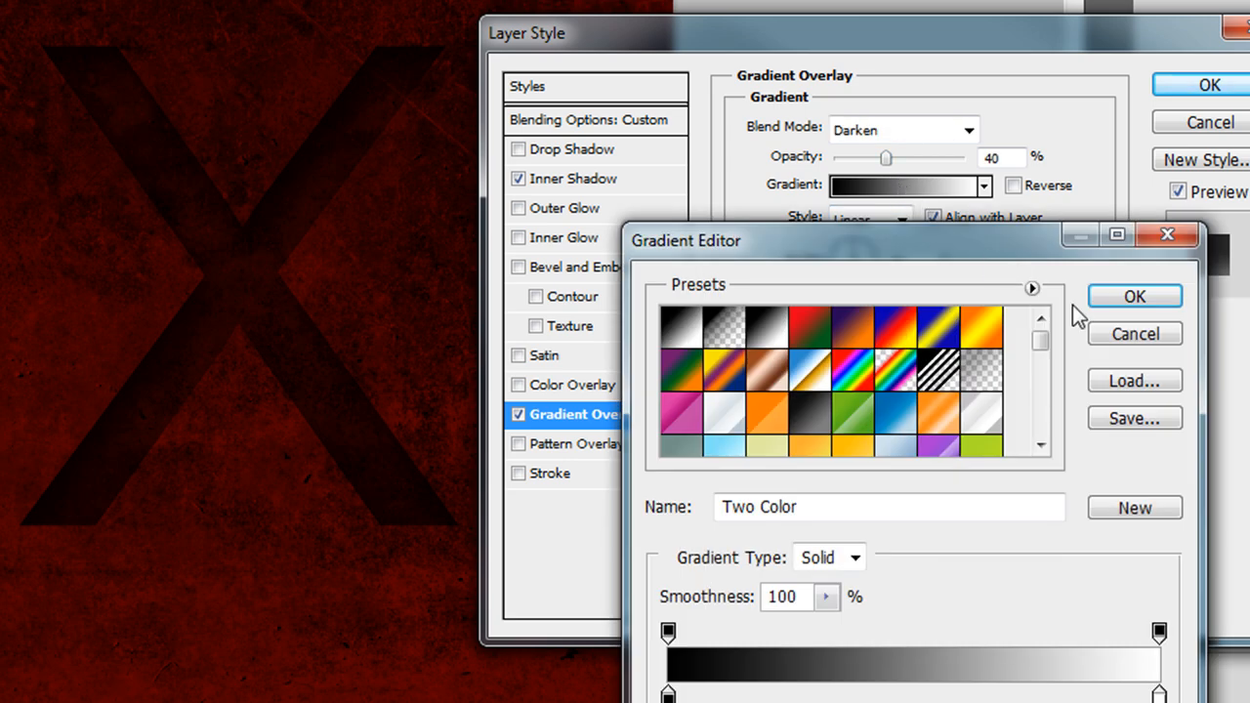
{"action": "left_click", "coordinate": [1118, 333]}
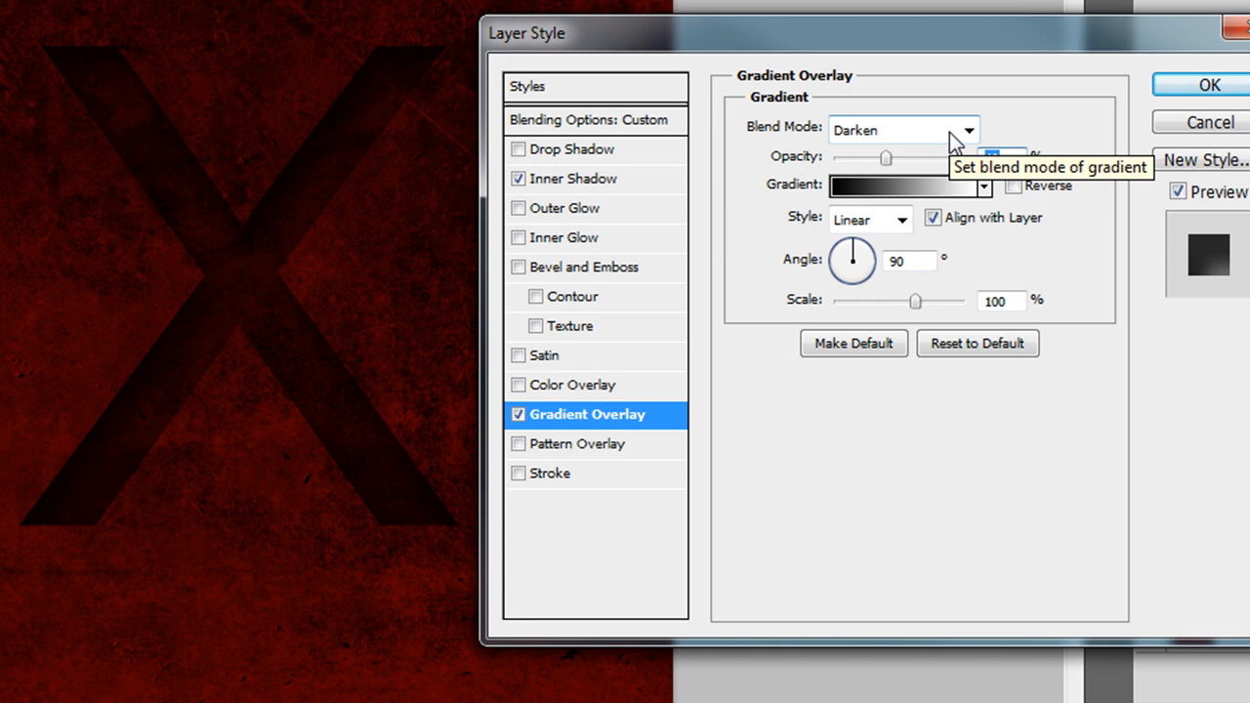
{"action": "left_click", "coordinate": [950, 133]}
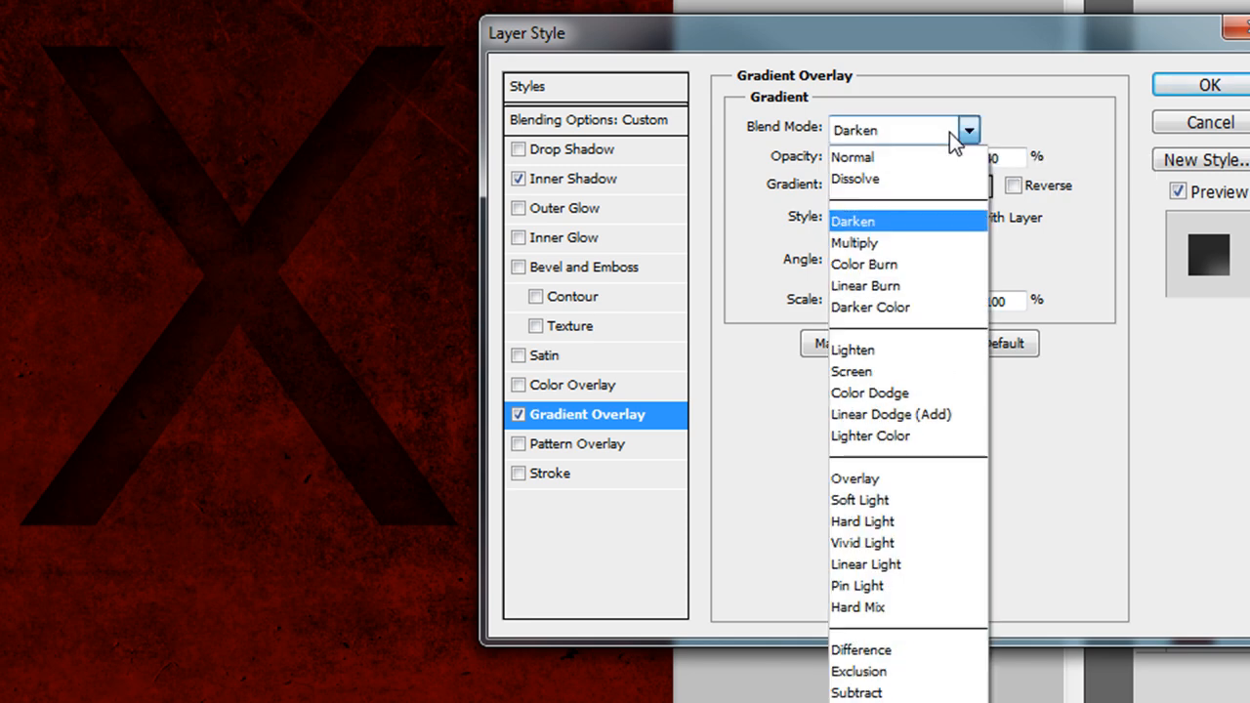
{"action": "left_click", "coordinate": [933, 162]}
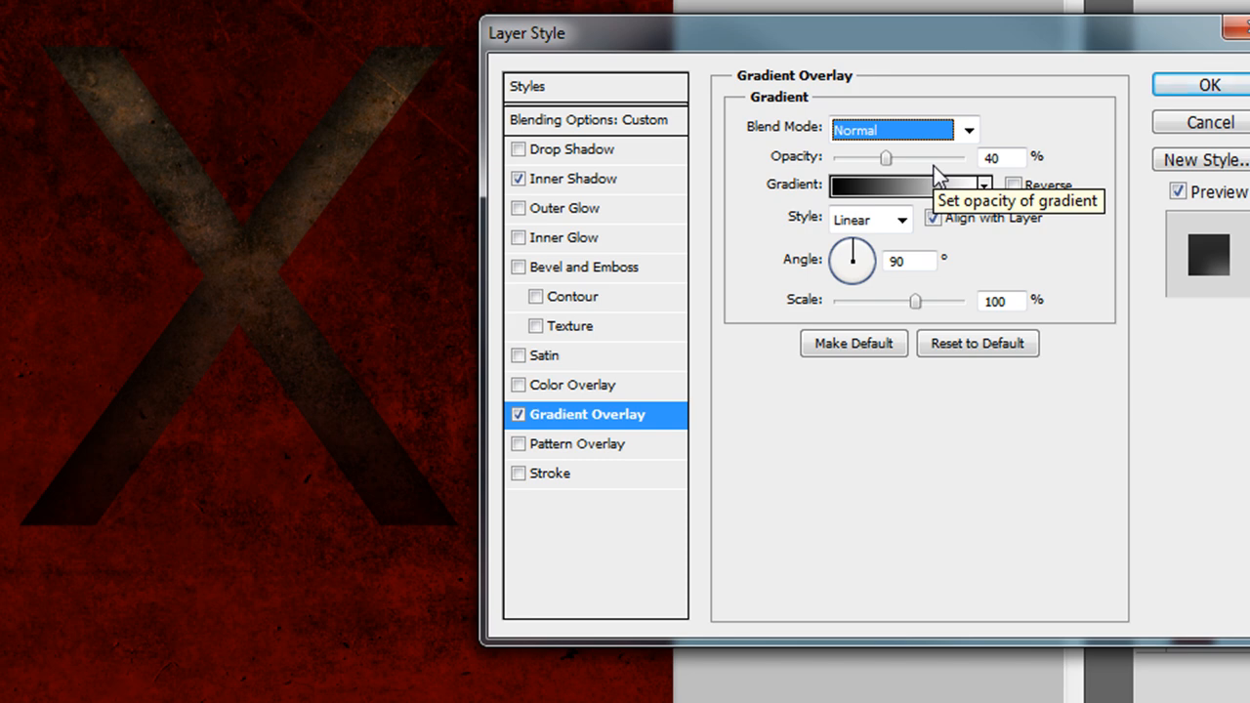
{"action": "left_click", "coordinate": [936, 130]}
{"action": "left_click", "coordinate": [905, 219]}
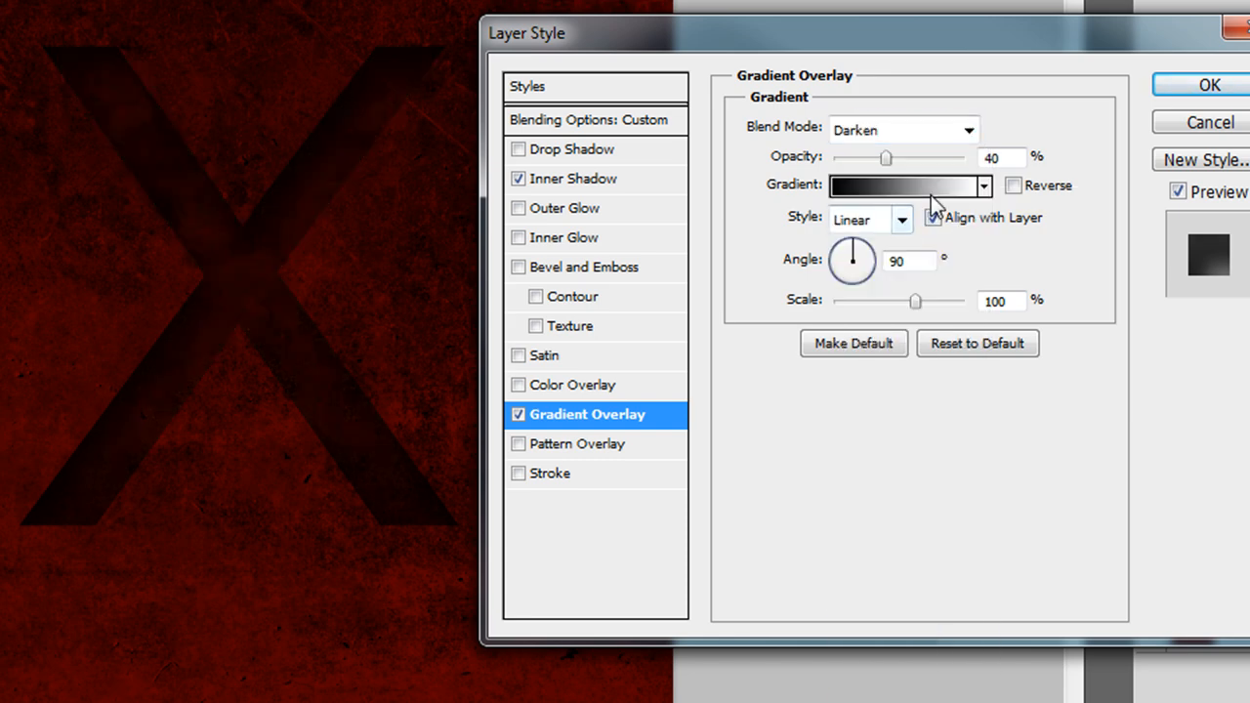
Try coloured gradient presets such as Green 10 - Semi Flat and Red 6 - Gloss on the Darken overlay, and discard the choice.
{"action": "left_click", "coordinate": [929, 190]}
{"action": "left_click", "coordinate": [980, 420]}
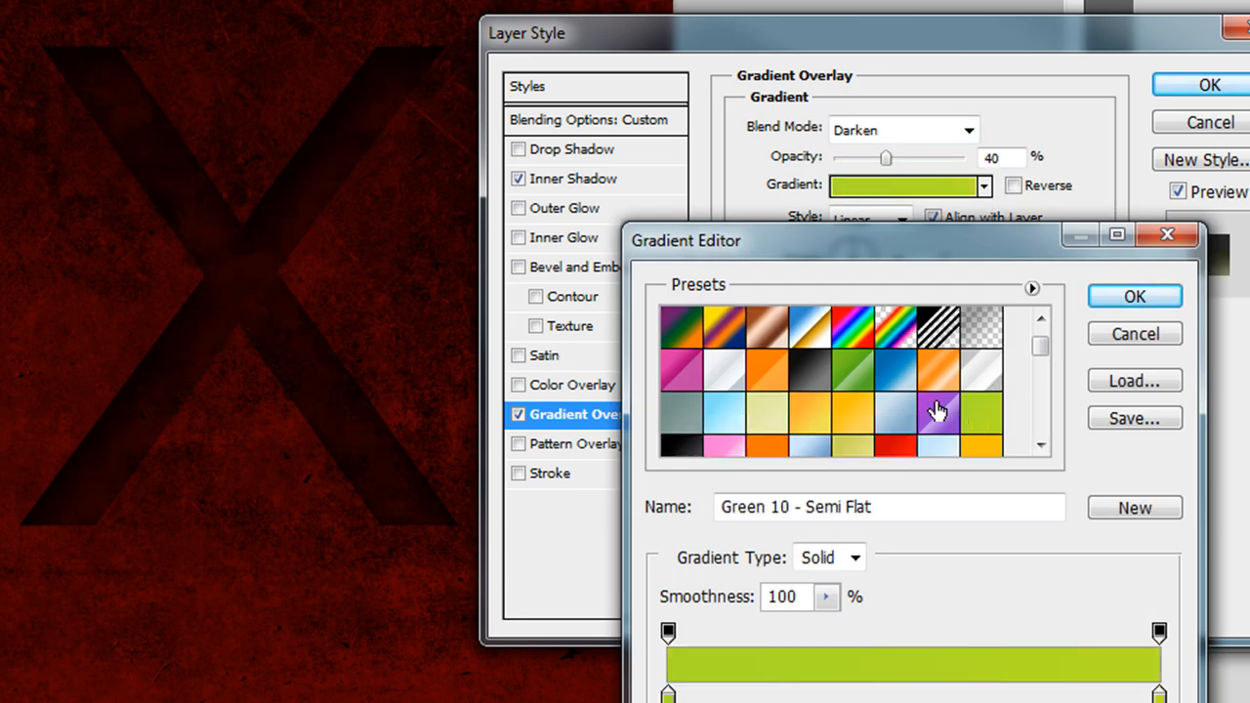
{"action": "scroll", "coordinate": [867, 400], "scroll_direction": "down", "scroll_amount": 1}
{"action": "left_click", "coordinate": [867, 401]}
{"action": "left_click", "coordinate": [896, 393]}
{"action": "left_click", "coordinate": [860, 434]}
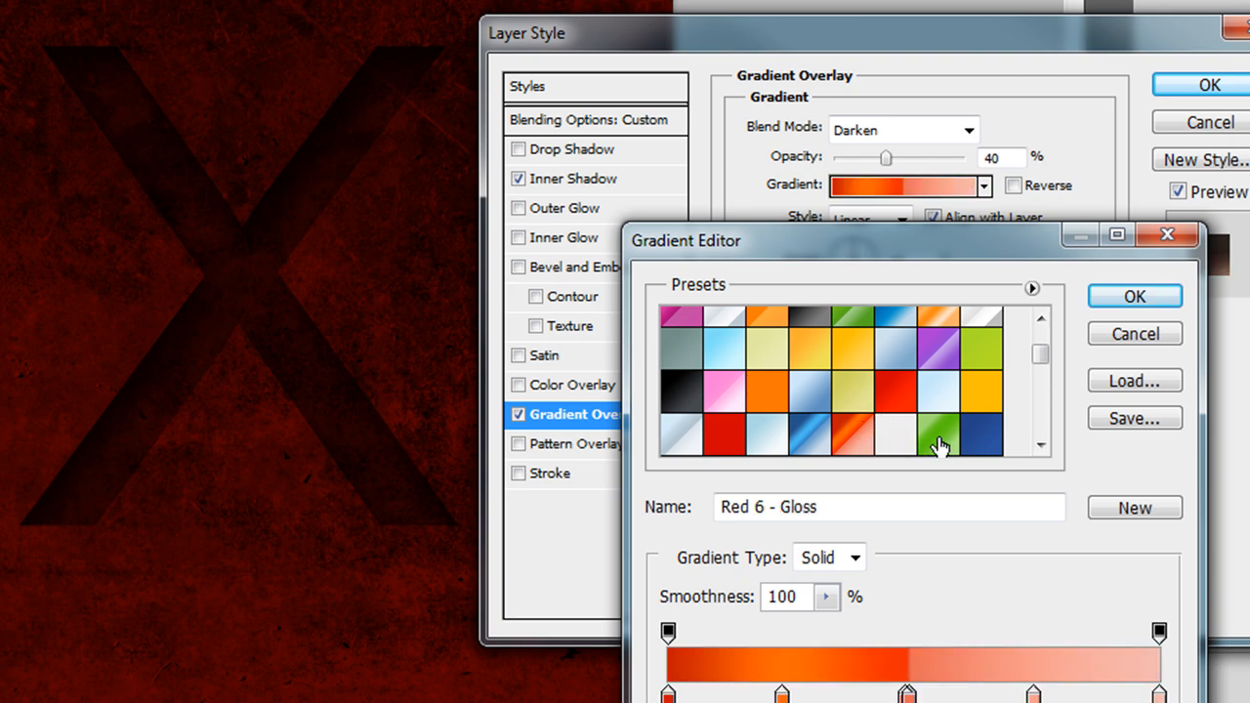
{"action": "left_click", "coordinate": [935, 442]}
{"action": "left_click", "coordinate": [1111, 325]}
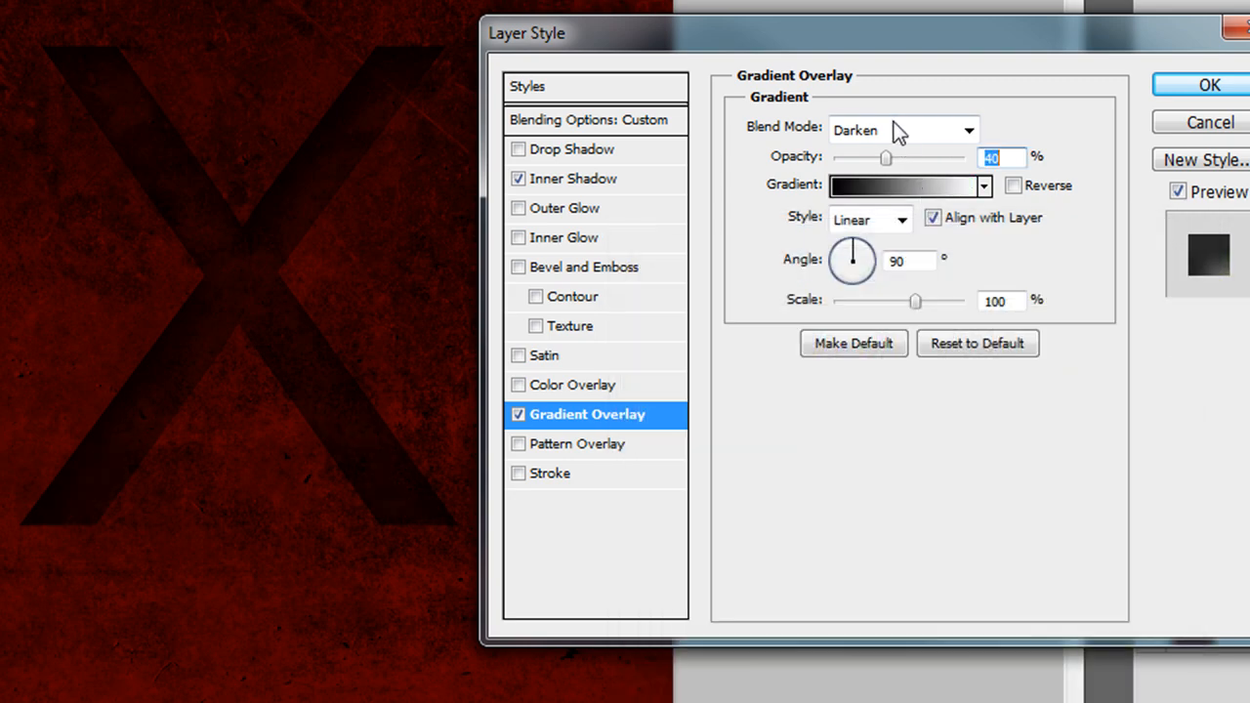
Set the gradient overlay's blend mode to Normal, try several presets and apply the Blue 3 - 3D gradient.
{"action": "left_click", "coordinate": [891, 138]}
{"action": "left_click", "coordinate": [882, 156]}
{"action": "left_click", "coordinate": [887, 187]}
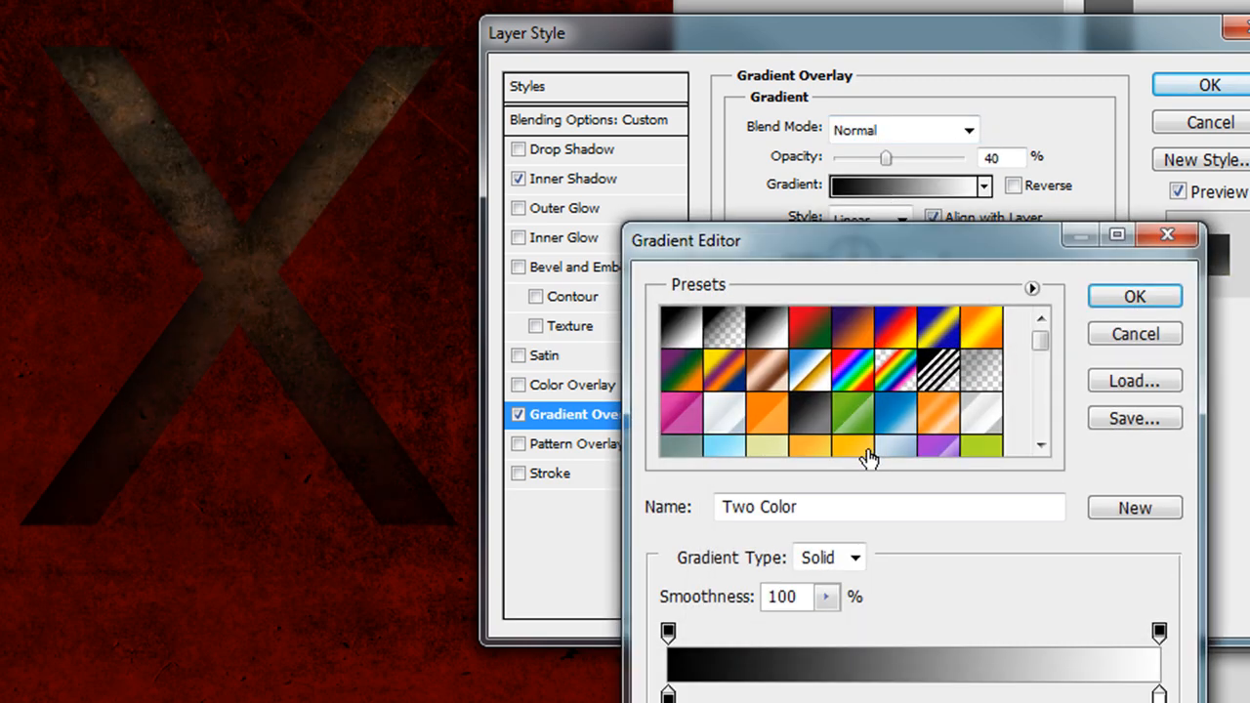
{"action": "left_click", "coordinate": [912, 438]}
{"action": "scroll", "coordinate": [871, 399], "scroll_direction": "down", "scroll_amount": 1}
{"action": "left_click", "coordinate": [850, 376]}
{"action": "left_click", "coordinate": [840, 428]}
{"action": "left_click", "coordinate": [941, 366]}
{"action": "left_click", "coordinate": [811, 369]}
{"action": "left_click", "coordinate": [864, 386]}
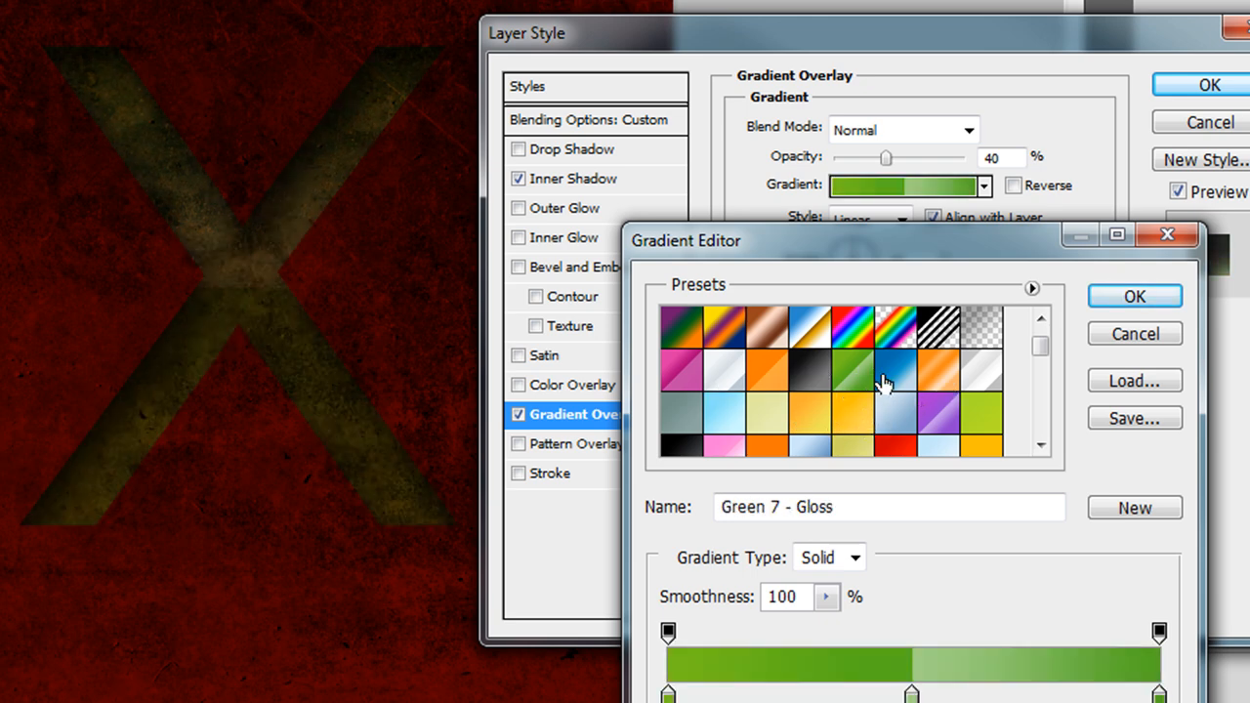
{"action": "left_click", "coordinate": [892, 377]}
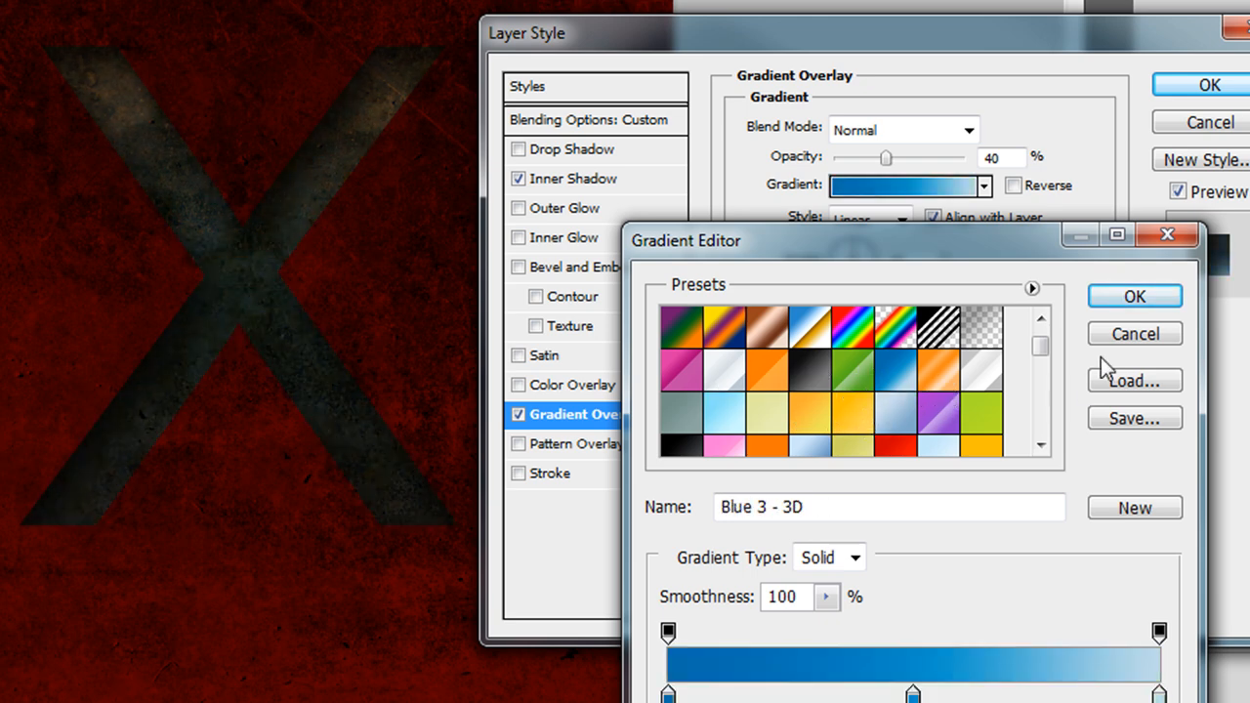
{"action": "left_click", "coordinate": [1133, 296]}
Set the gradient overlay's blend mode to Darken and choose the black-to-white gradient preset.
{"action": "left_click", "coordinate": [924, 134]}
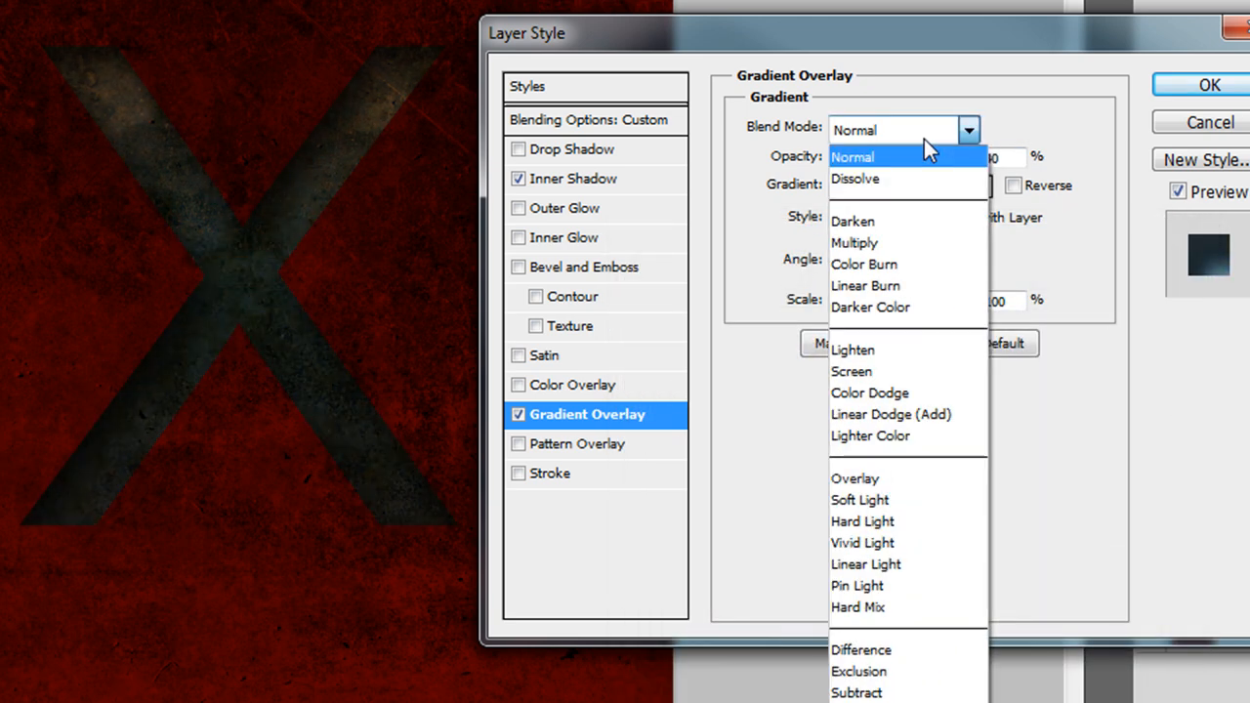
{"action": "left_click", "coordinate": [906, 222]}
{"action": "left_click", "coordinate": [984, 186]}
{"action": "left_click", "coordinate": [789, 246]}
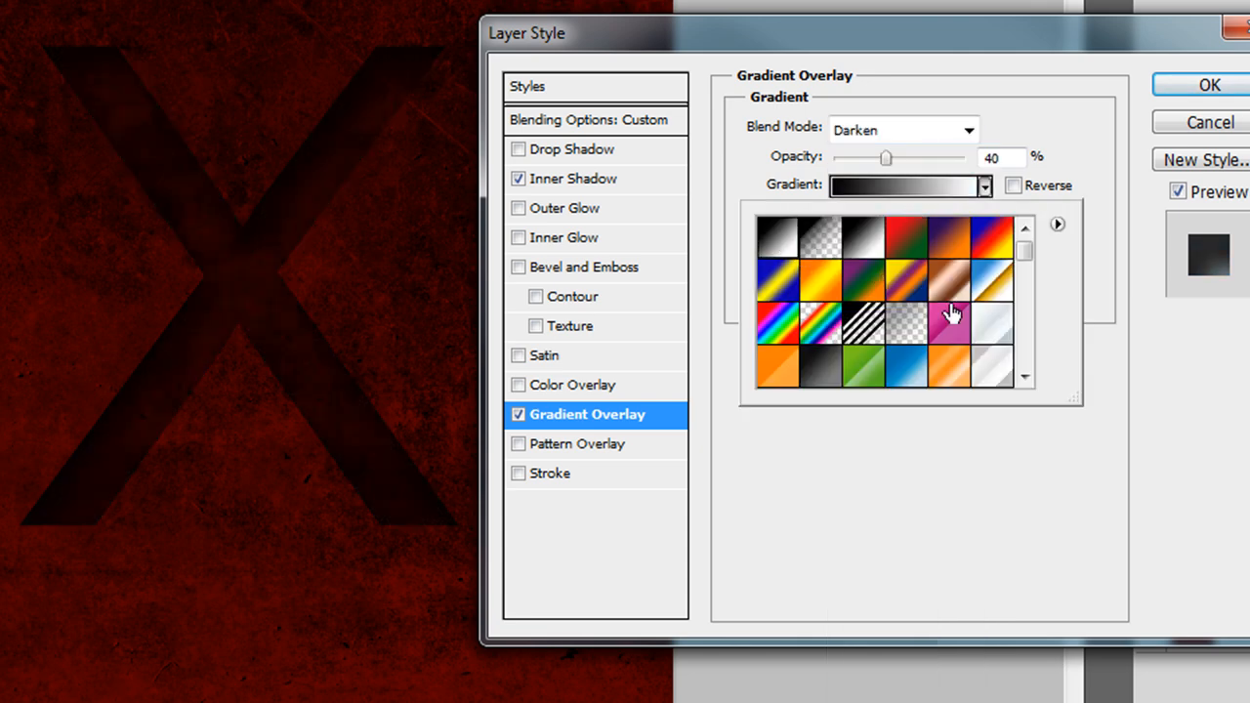
{"action": "left_click", "coordinate": [1116, 334]}
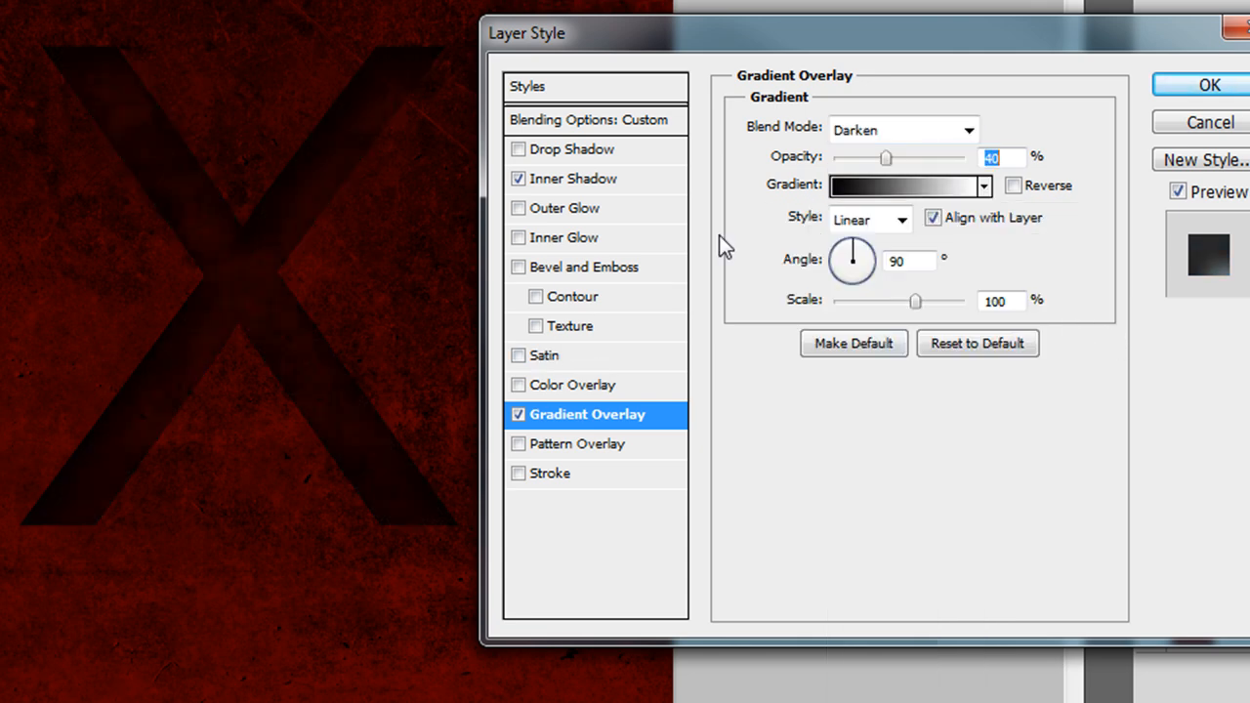
Compare the text with the gradient overlay switched off and on, and review the Inner Shadow's angle.
{"action": "left_click", "coordinate": [518, 415]}
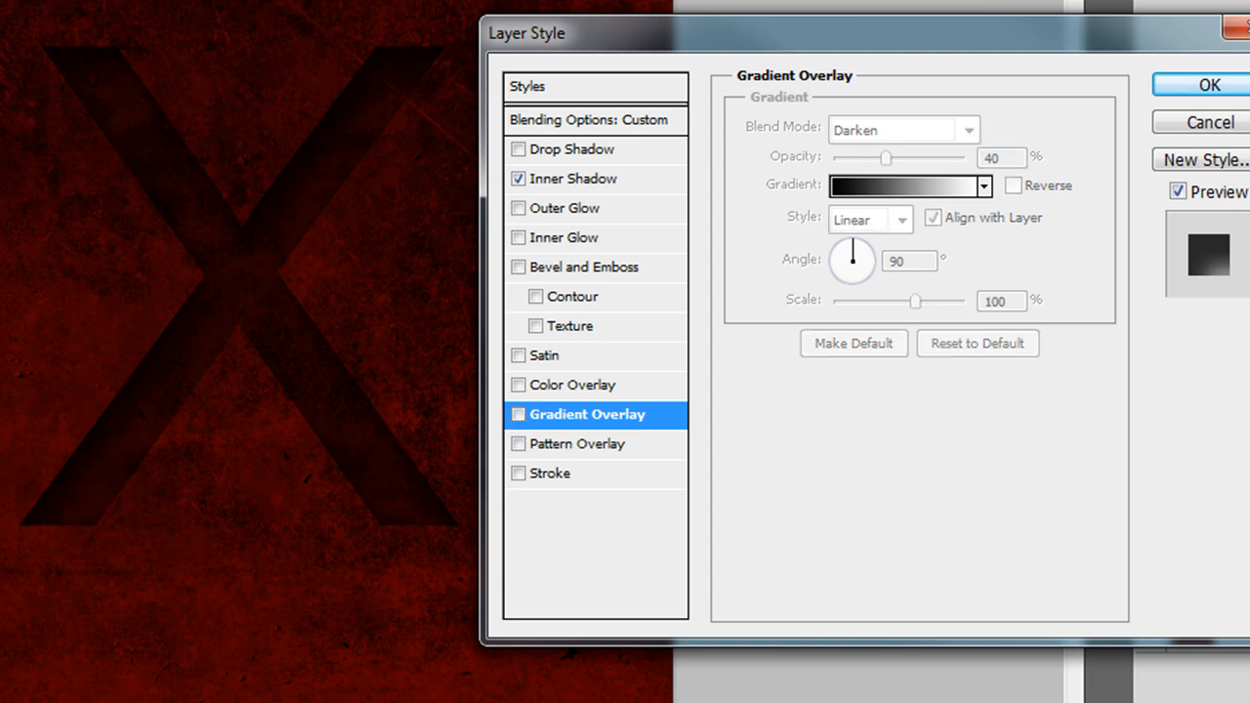
{"action": "left_click", "coordinate": [517, 415]}
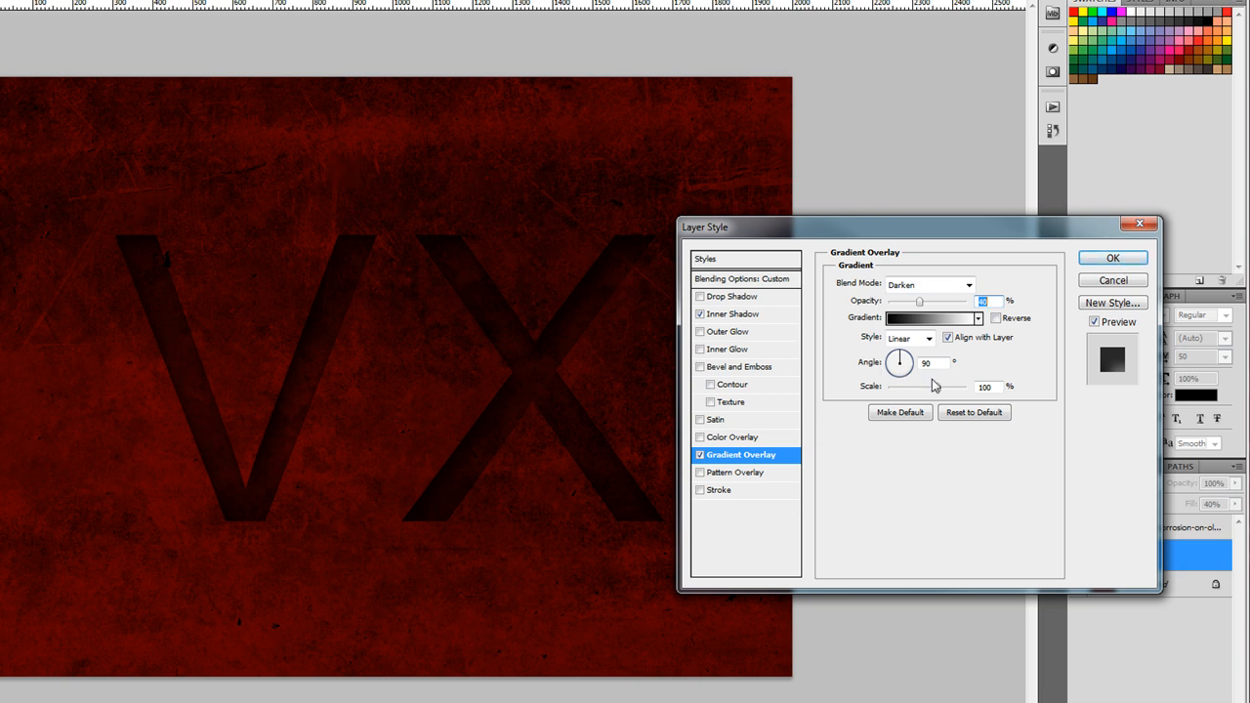
{"action": "left_click", "coordinate": [731, 314]}
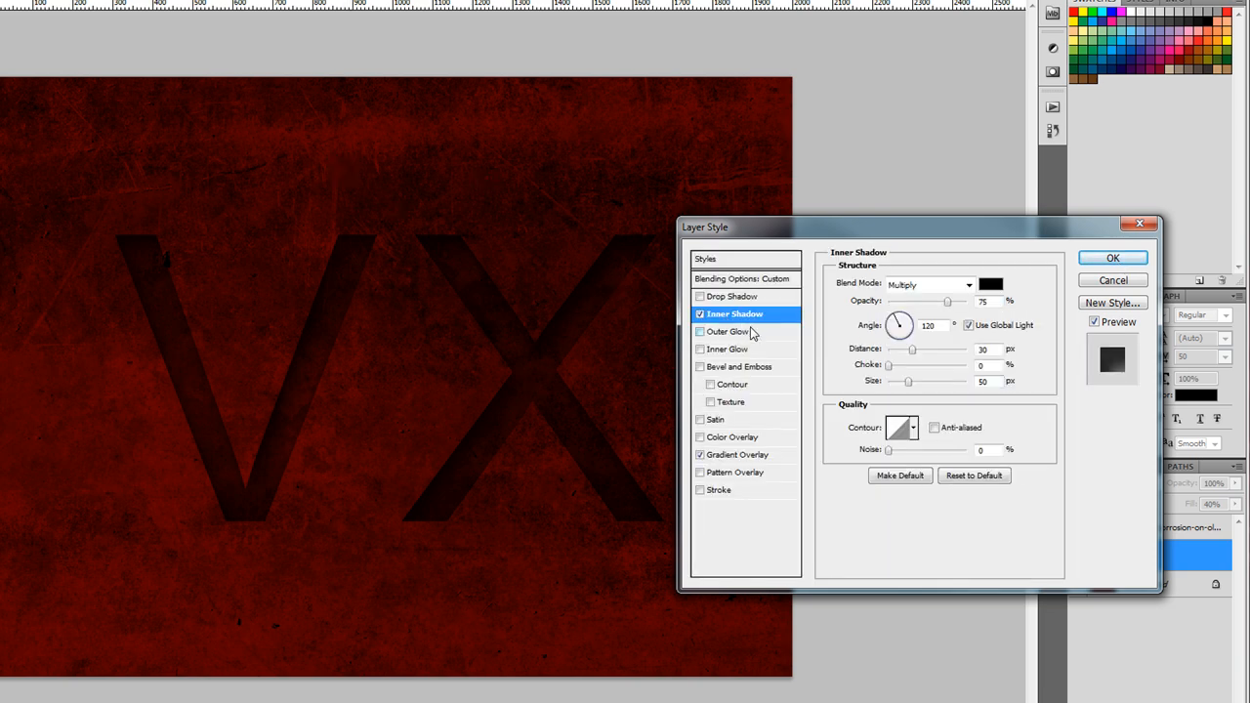
{"action": "left_click_drag", "start_coordinate": [939, 326], "coordinate": [912, 325]}
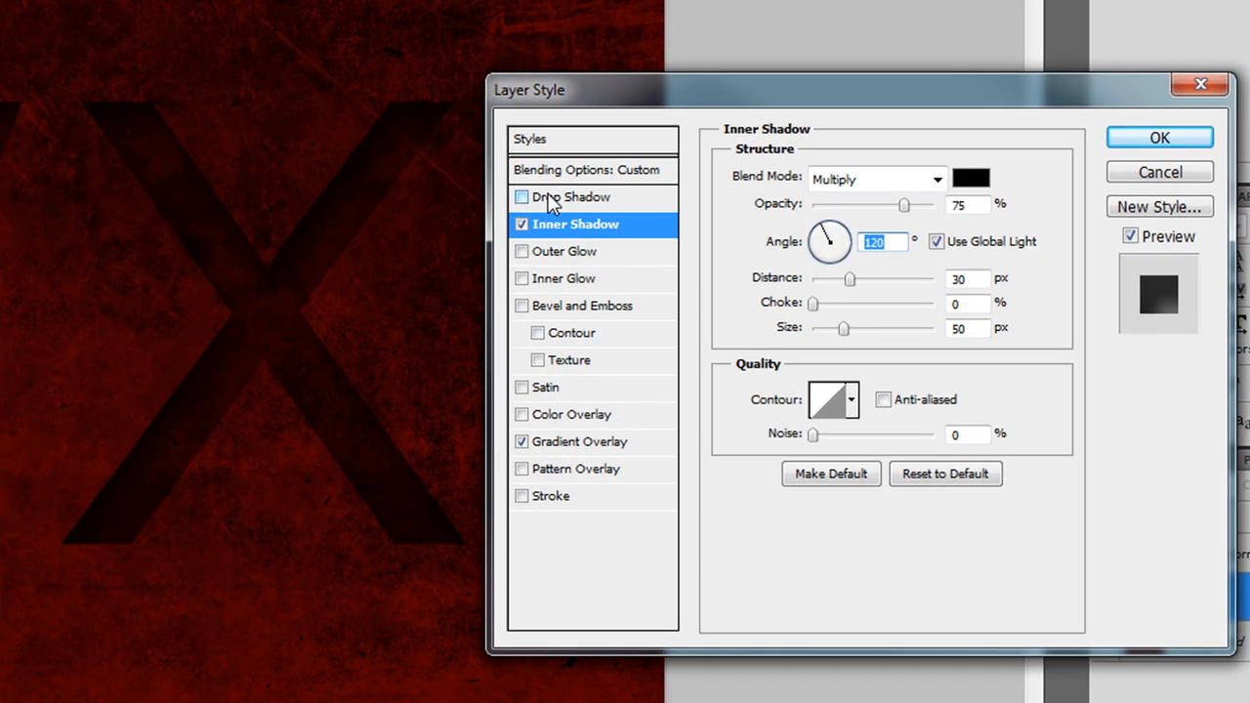
Enable a Drop Shadow on the VX text with Normal blend mode and a bright red shadow colour.
{"action": "left_click", "coordinate": [597, 224]}
{"action": "left_click", "coordinate": [936, 180]}
{"action": "left_click", "coordinate": [837, 200]}
{"action": "left_click", "coordinate": [971, 178]}
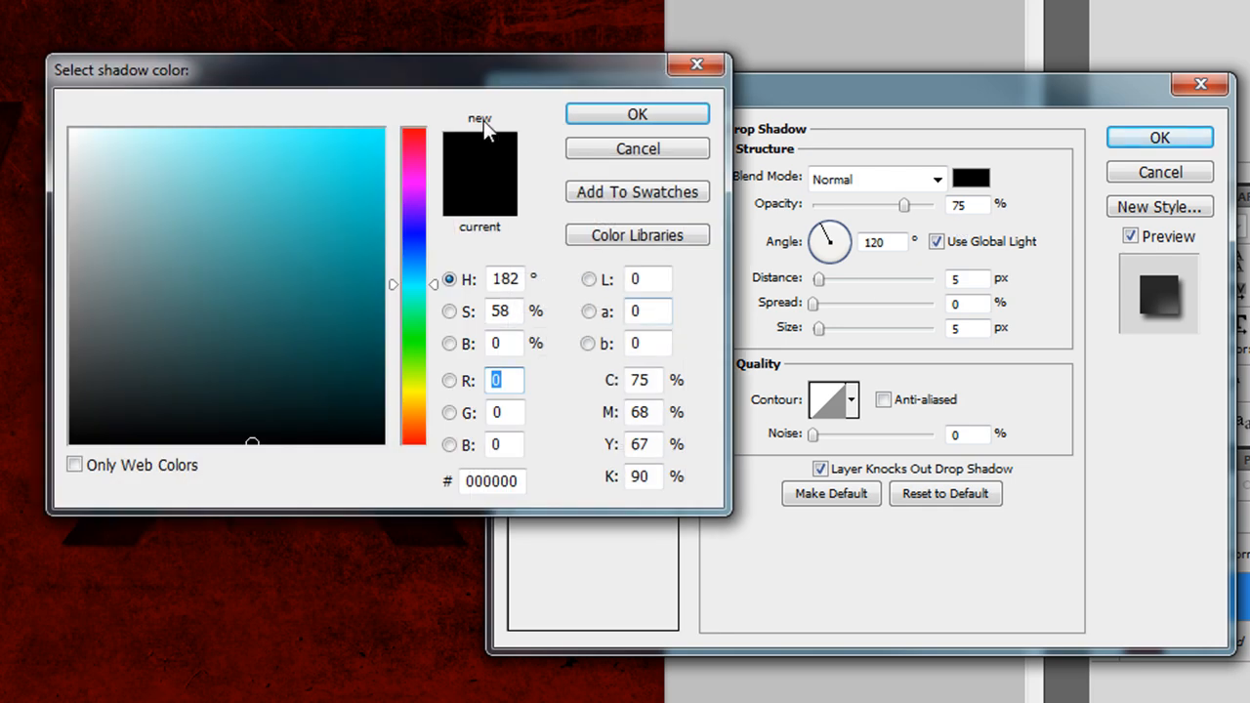
{"action": "left_click_drag", "start_coordinate": [479, 85], "coordinate": [513, 193]}
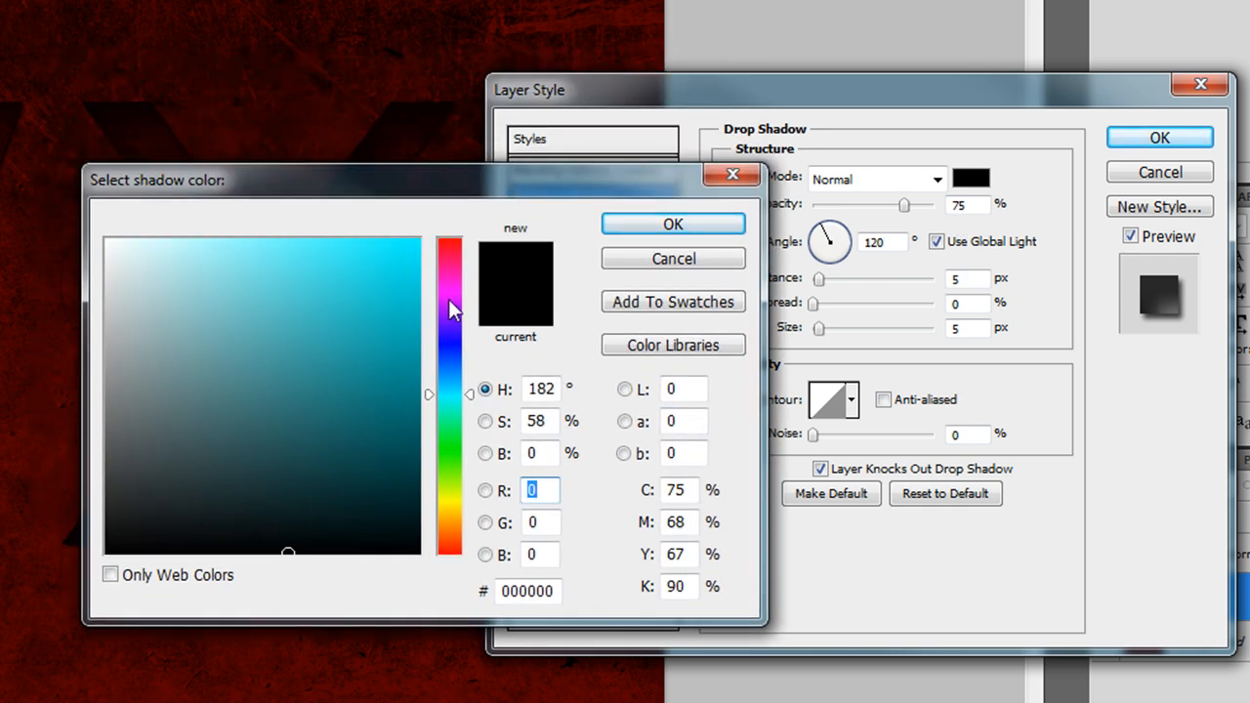
{"action": "left_click_drag", "start_coordinate": [446, 260], "coordinate": [480, 221]}
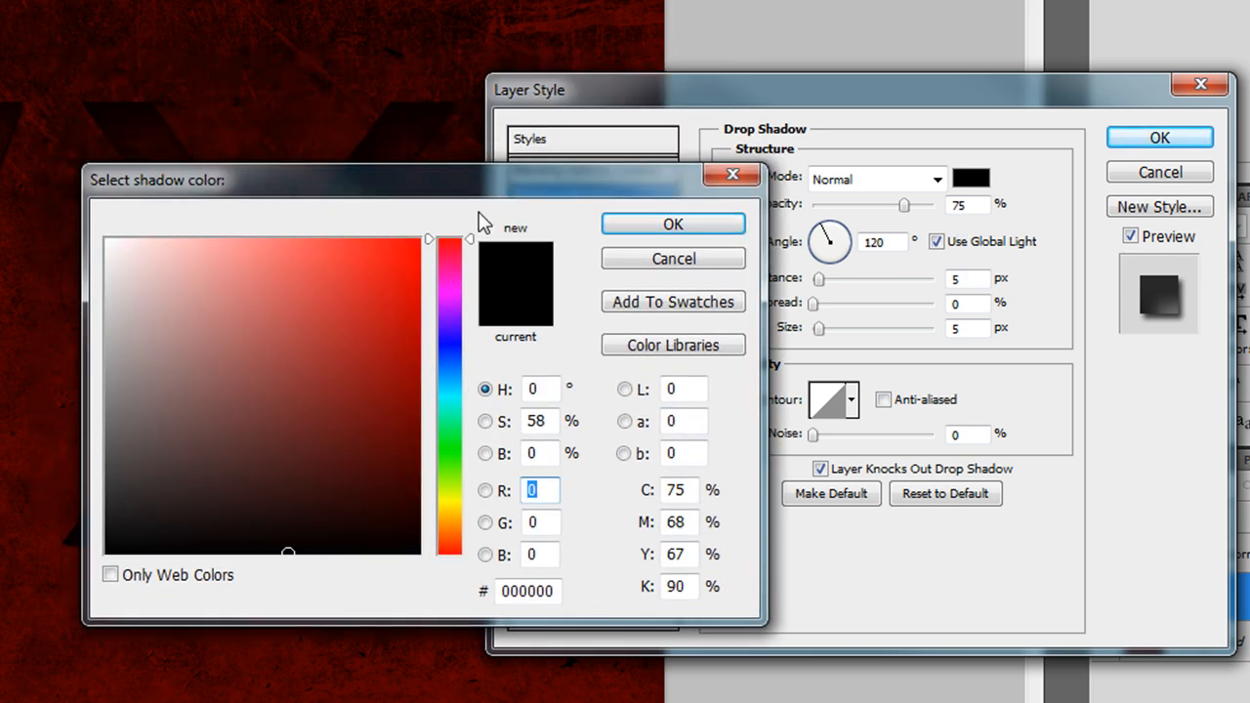
{"action": "mouse_move", "coordinate": [352, 302]}
{"action": "left_mouse_down"}
{"action": "mouse_move", "coordinate": [426, 306]}
{"action": "mouse_move", "coordinate": [420, 278]}
{"action": "mouse_move", "coordinate": [452, 283]}
{"action": "left_mouse_up"}
{"action": "left_click", "coordinate": [644, 225]}
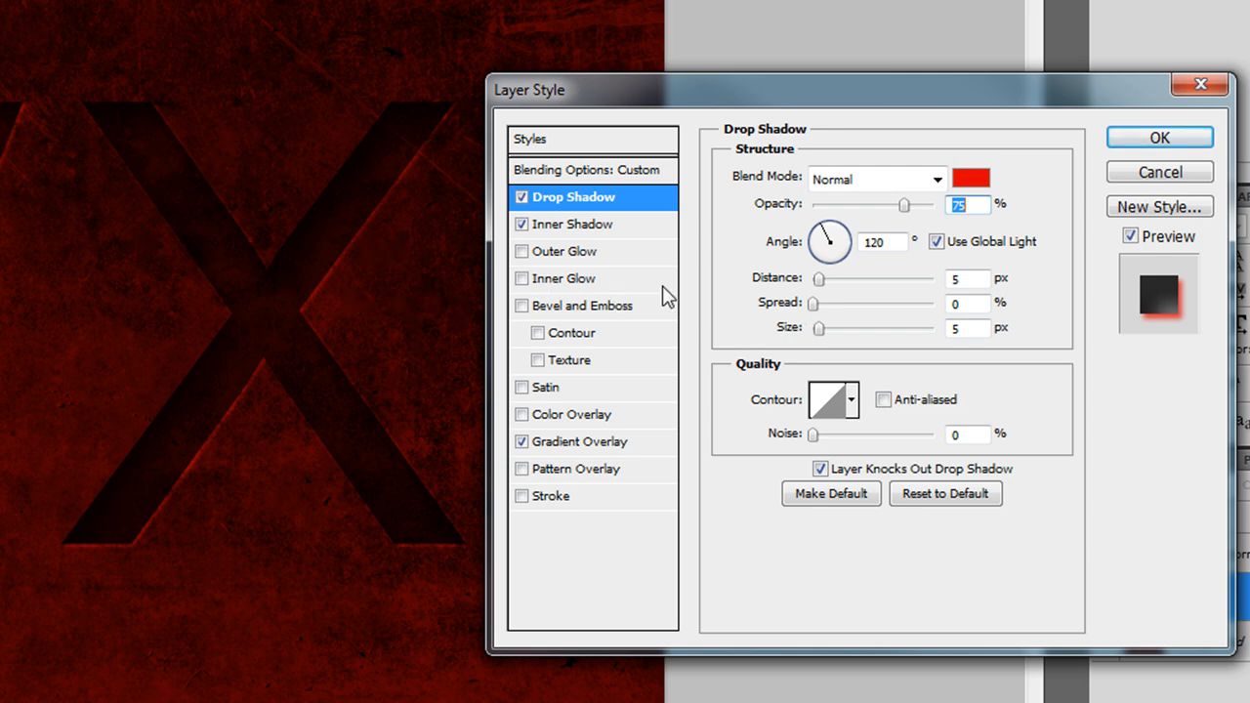
Set the drop shadow's distance to 2 px and size to 1 px, and apply the layer style.
{"action": "double_click", "coordinate": [897, 241]}
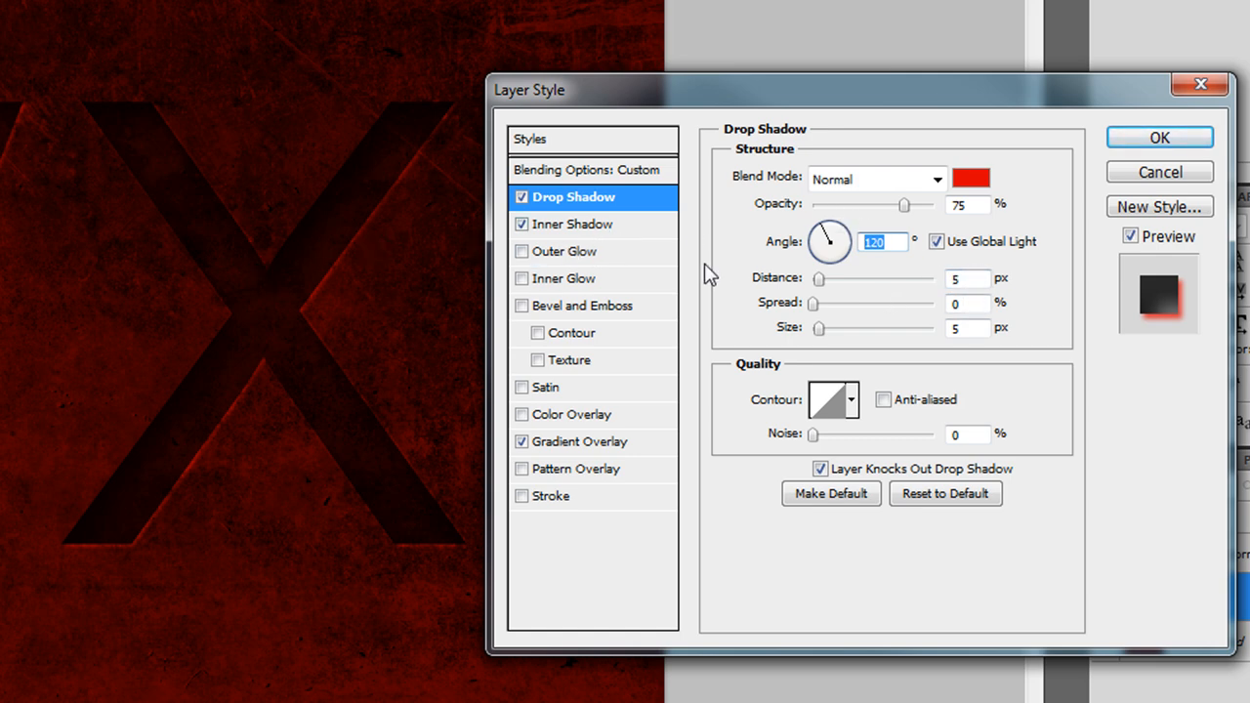
{"action": "left_click_drag", "start_coordinate": [990, 275], "coordinate": [875, 283]}
{"action": "type", "text": "2"}
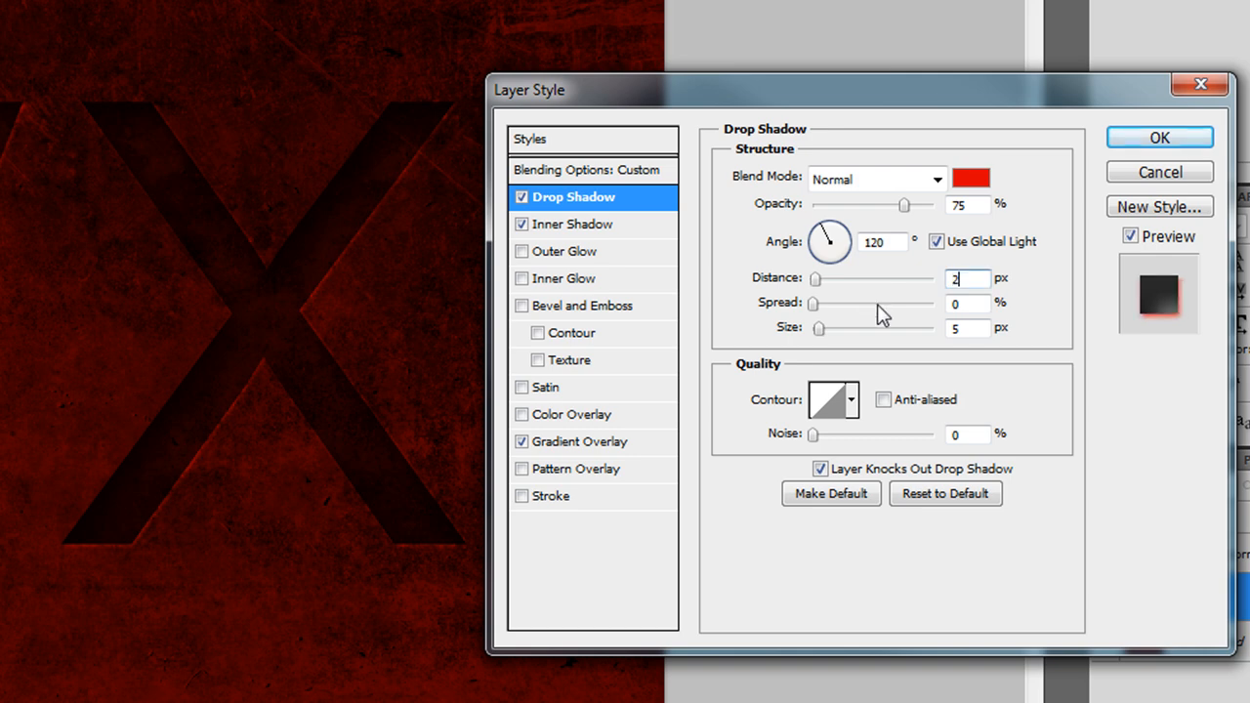
{"action": "left_click", "coordinate": [962, 329]}
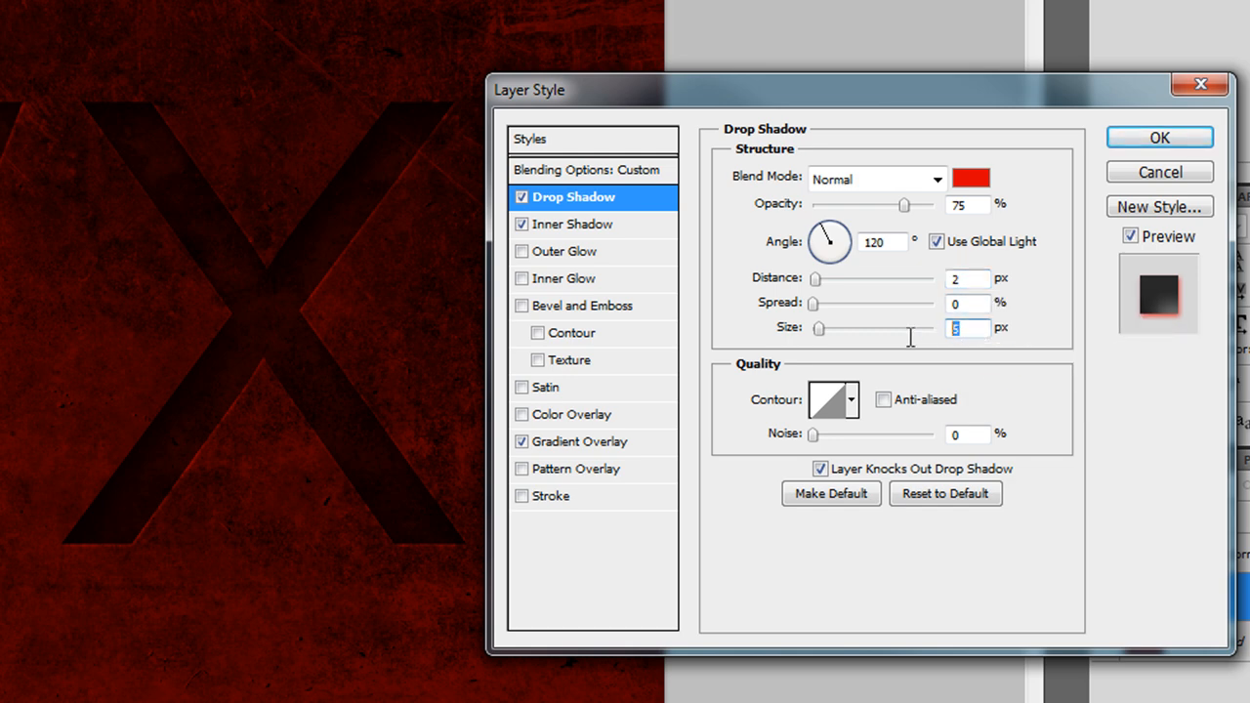
{"action": "type", "text": "1"}
{"action": "key", "text": "ctrl+a"}
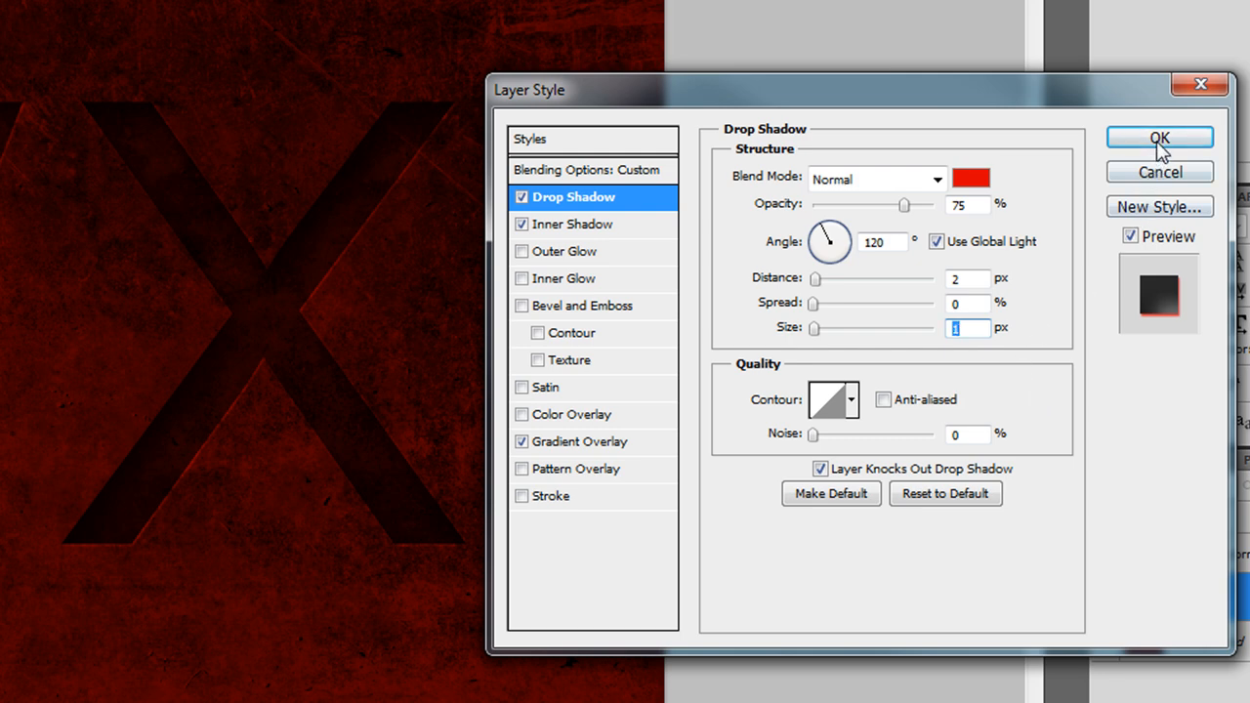
{"action": "left_click_drag", "start_coordinate": [891, 98], "coordinate": [836, 65]}
{"action": "left_click", "coordinate": [1064, 117]}
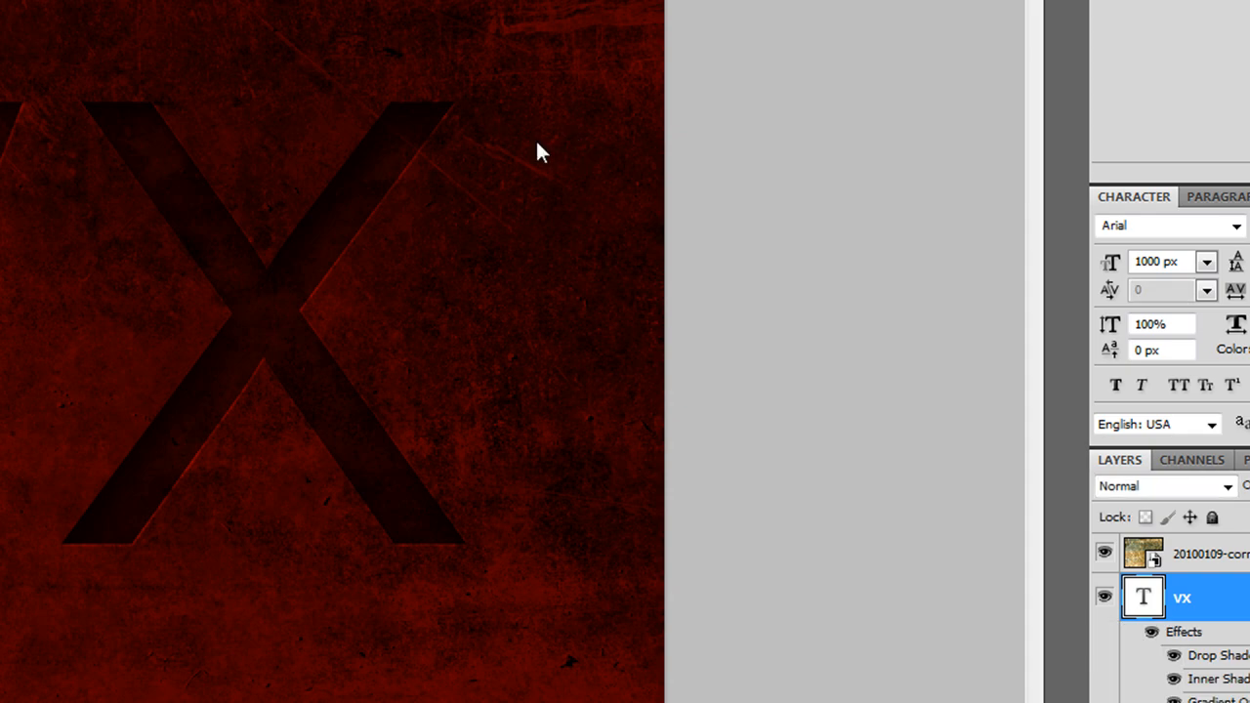
{"action": "key", "text": "ctrl+1"}
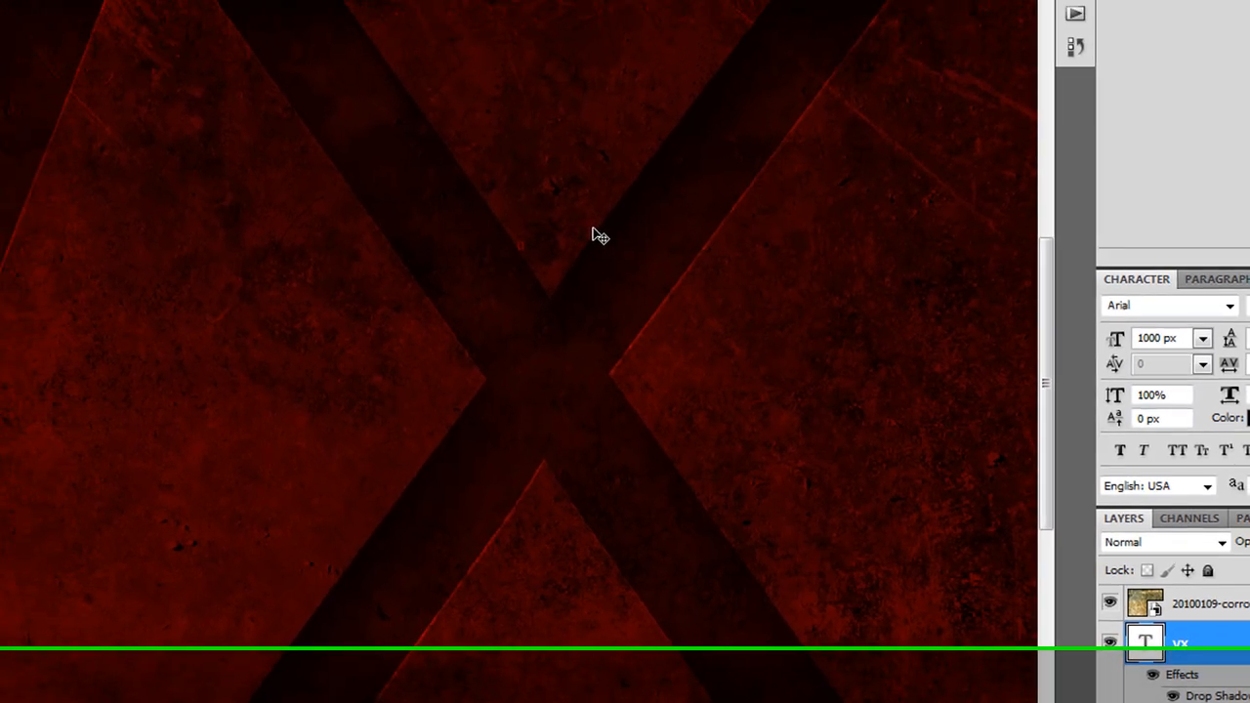
{"action": "scroll", "coordinate": [490, 180], "scroll_direction": "down", "scroll_amount": 1}
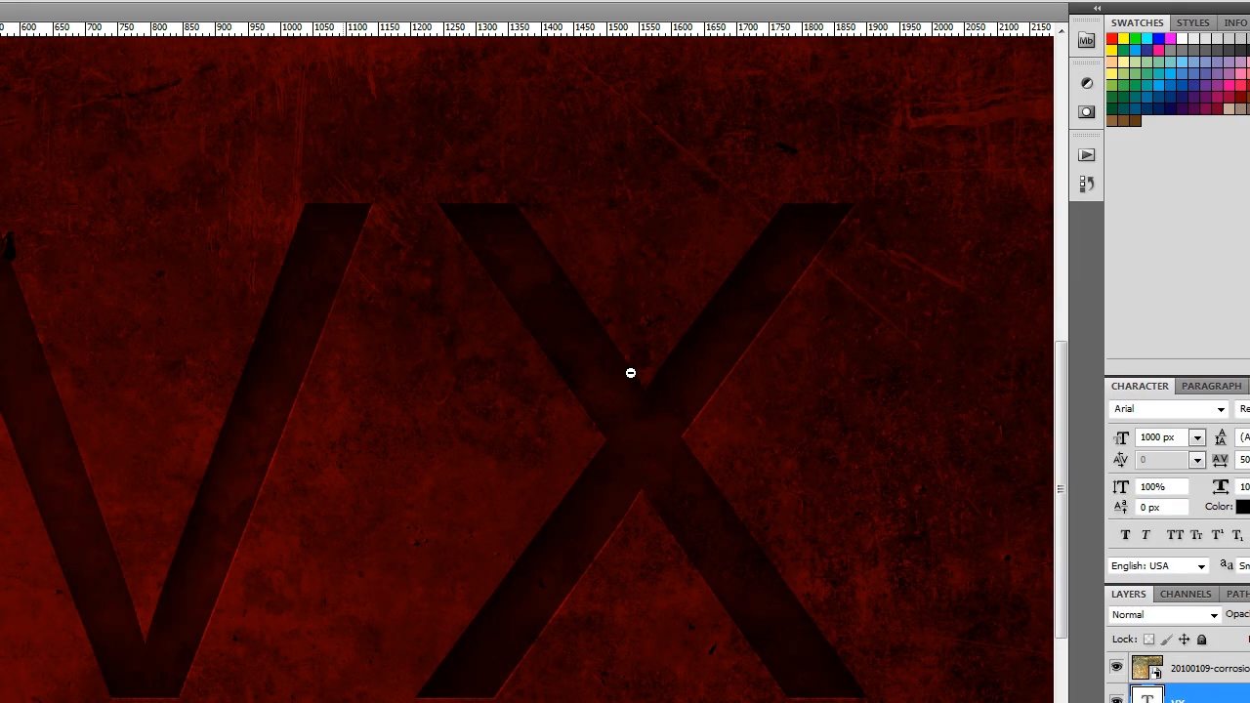
{"action": "scroll", "coordinate": [630, 373], "scroll_direction": "down", "scroll_amount": 1}
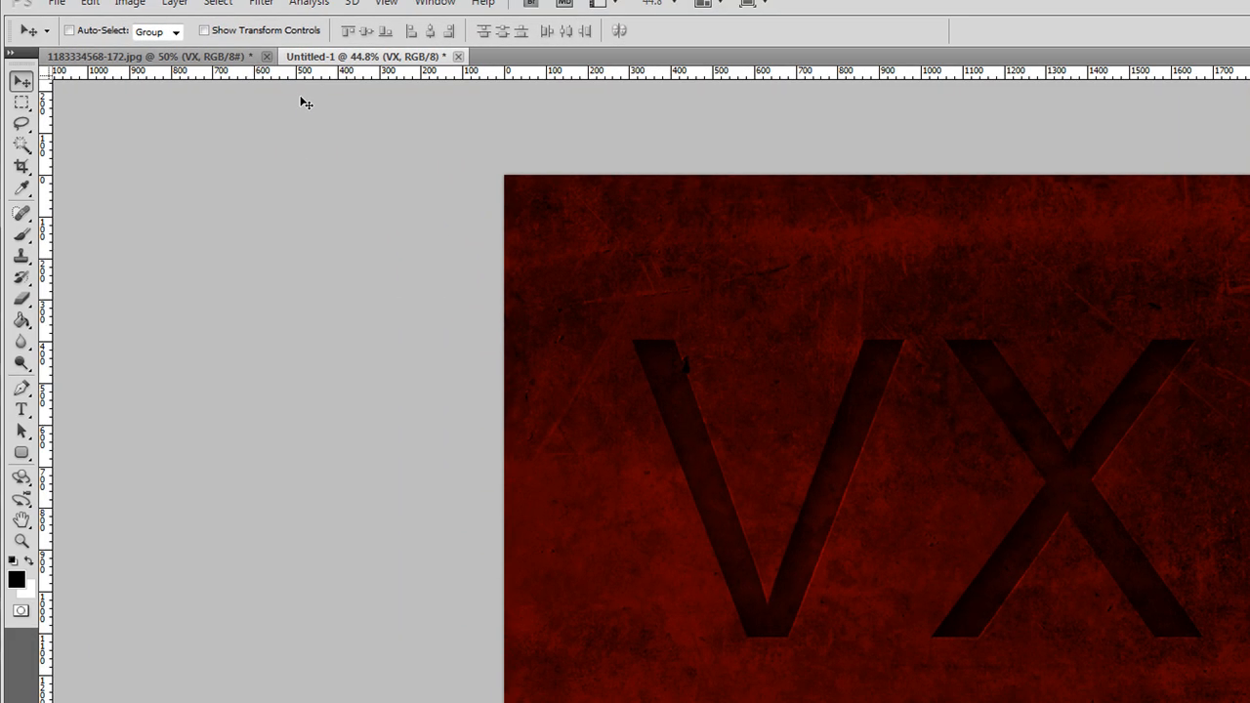
{"action": "left_click", "coordinate": [215, 56]}
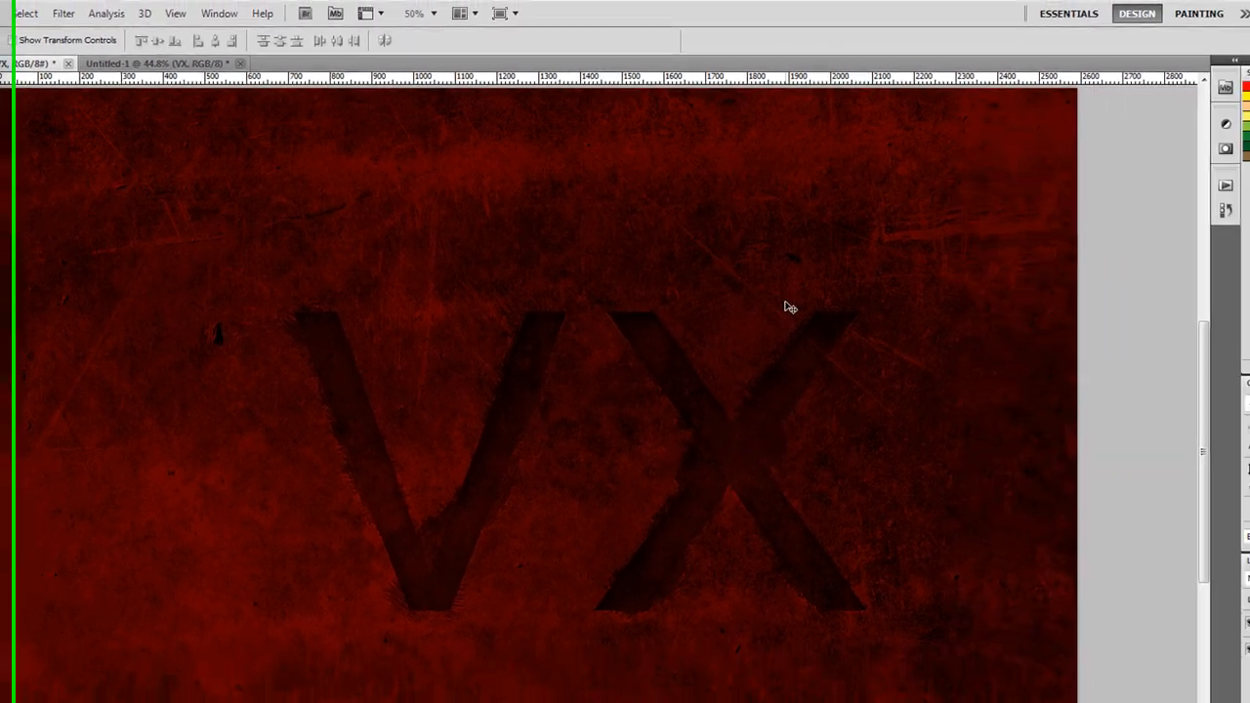
{"action": "left_click", "coordinate": [162, 64]}
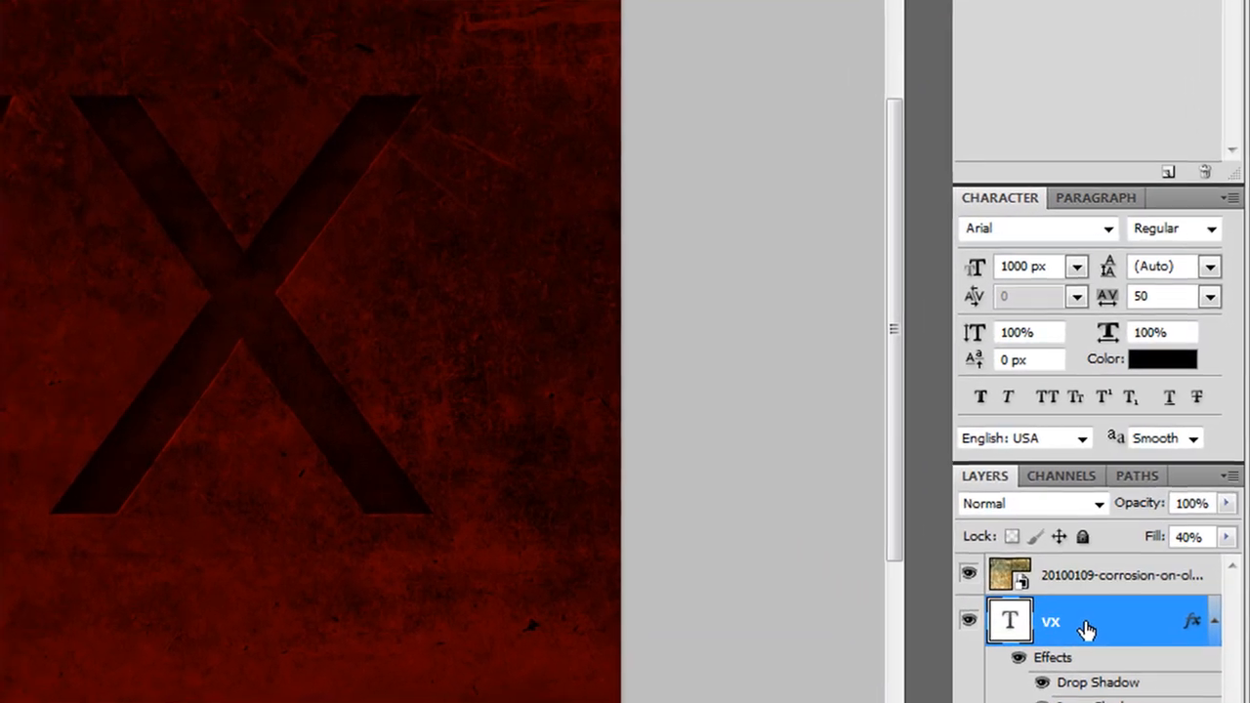
Rasterize the VX type layer and check it by toggling its visibility.
{"action": "right_click", "coordinate": [1168, 512]}
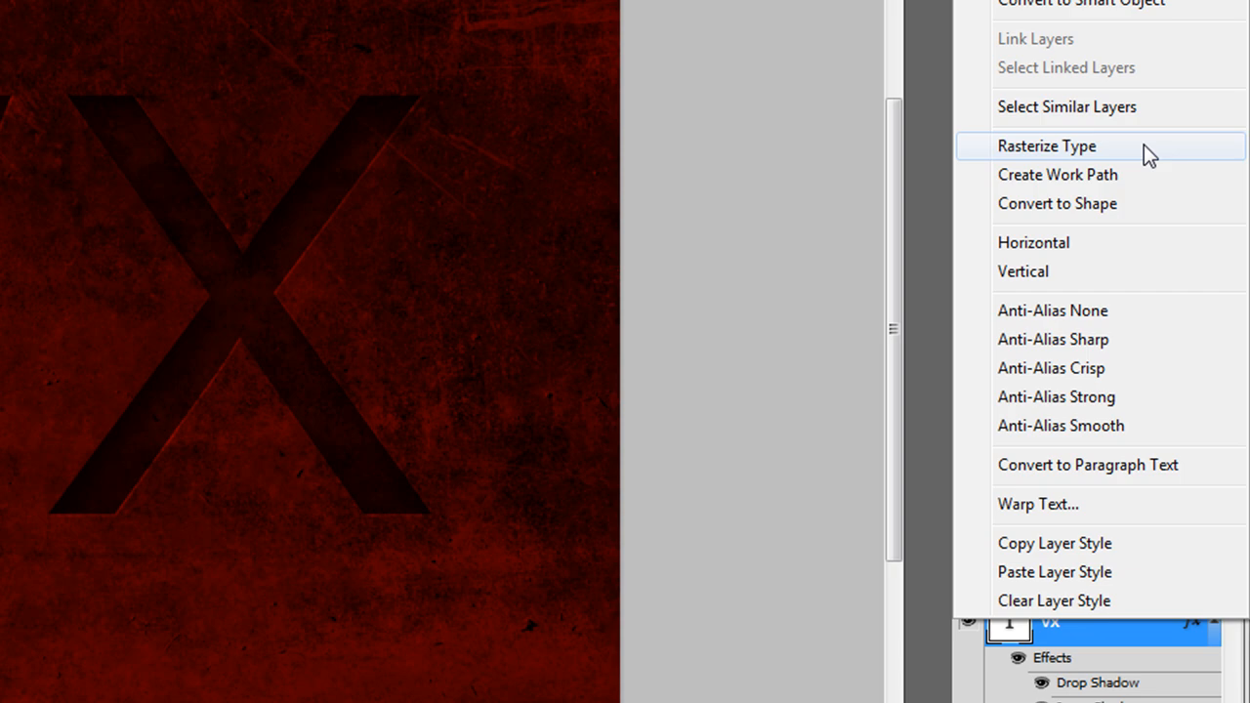
{"action": "left_click", "coordinate": [1172, 283]}
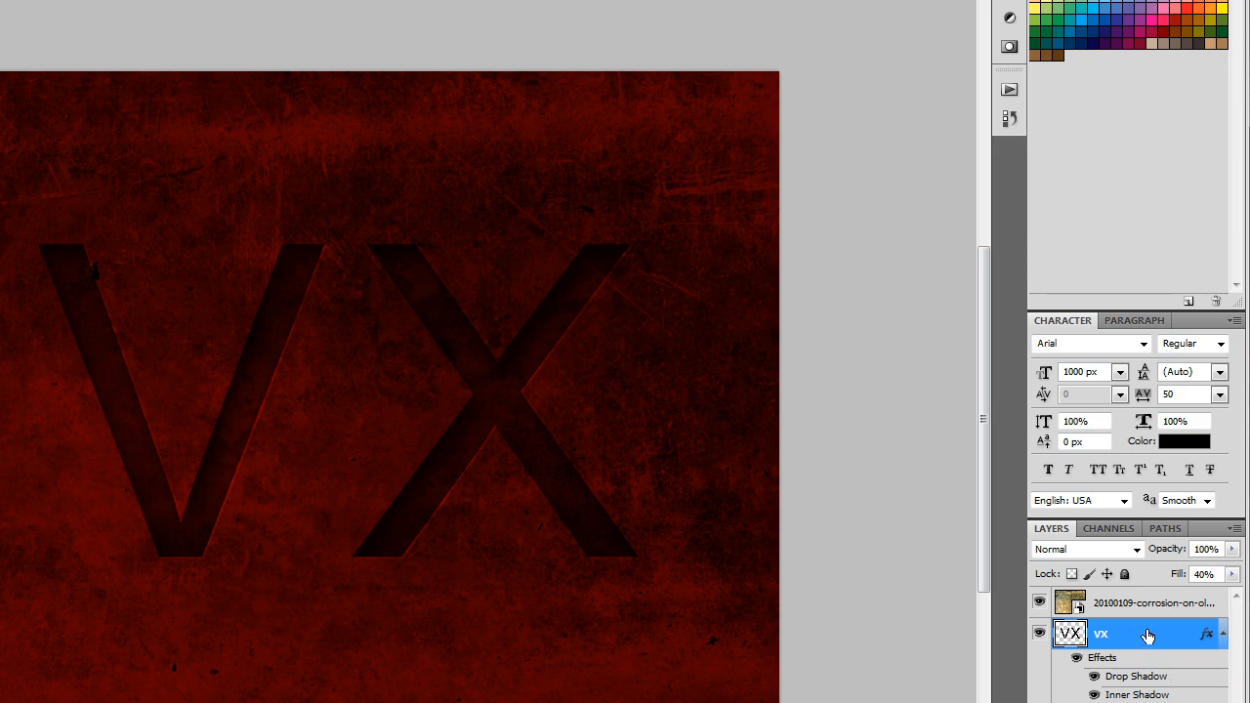
{"action": "left_click", "coordinate": [1038, 635]}
{"action": "left_click", "coordinate": [1038, 635]}
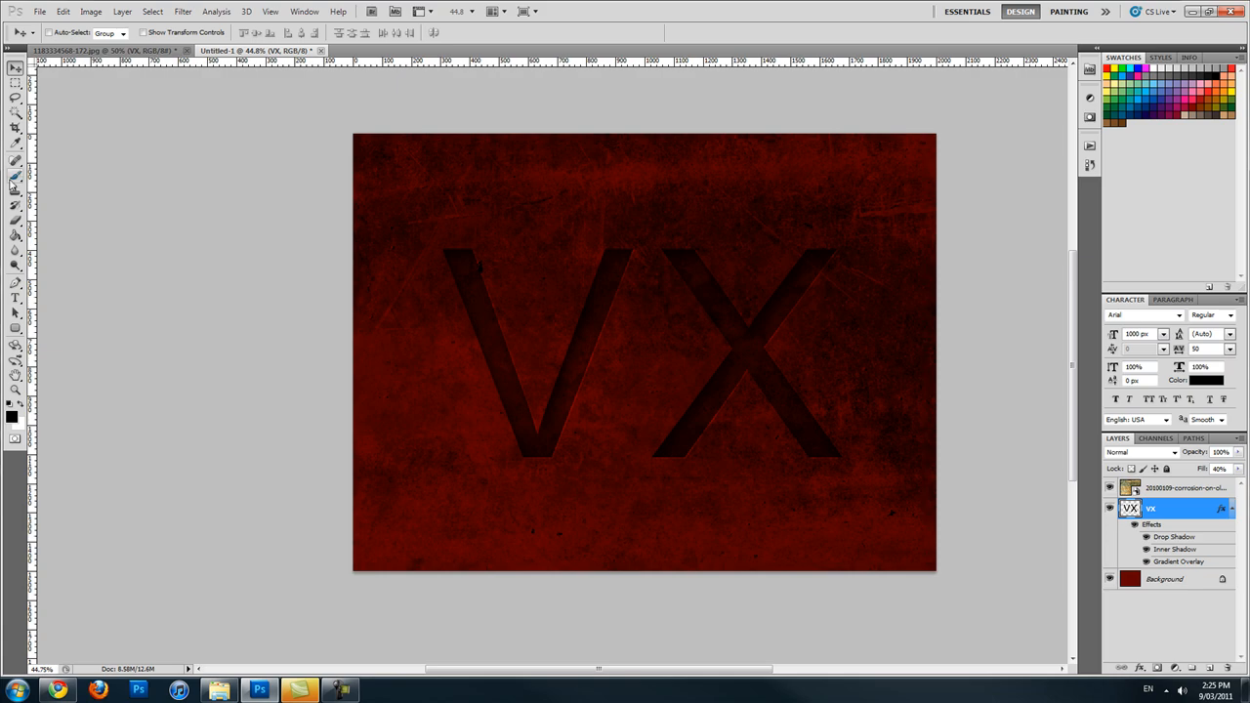
Reset the Brush tool's presets to the defaults and choose the speckled brush tip labelled 100.
{"action": "left_click", "coordinate": [14, 176]}
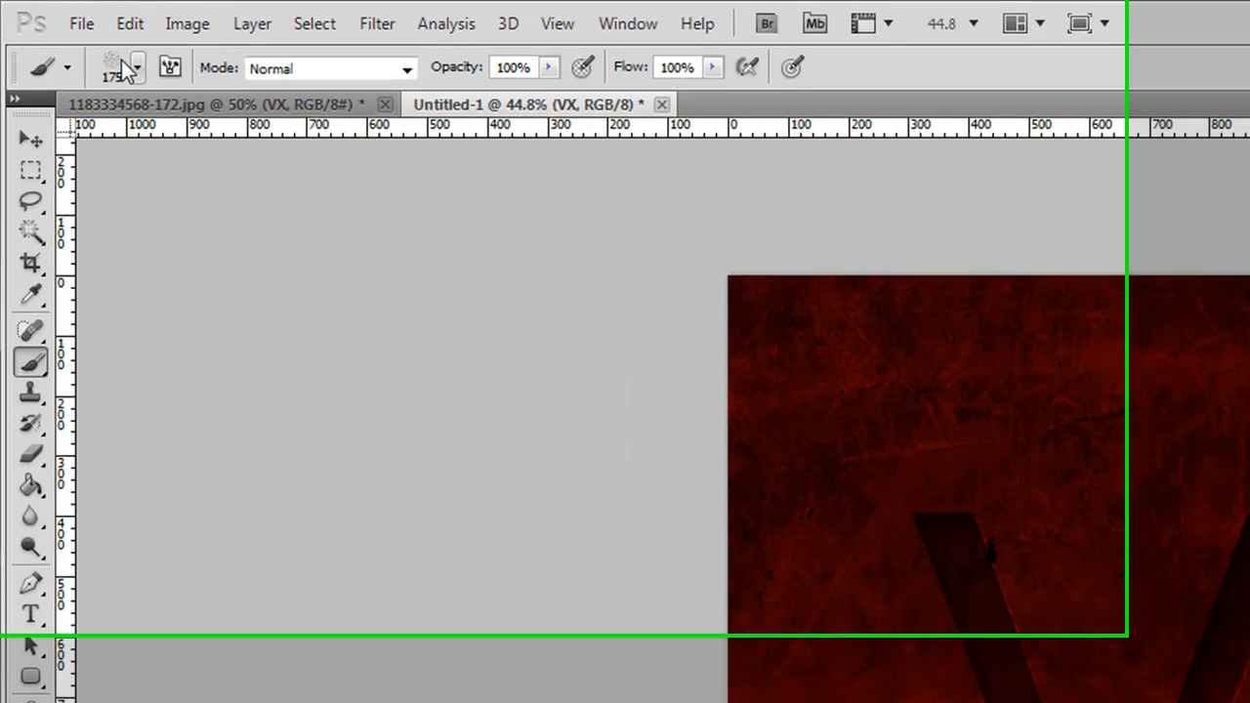
{"action": "left_click", "coordinate": [66, 32]}
{"action": "left_click", "coordinate": [376, 126]}
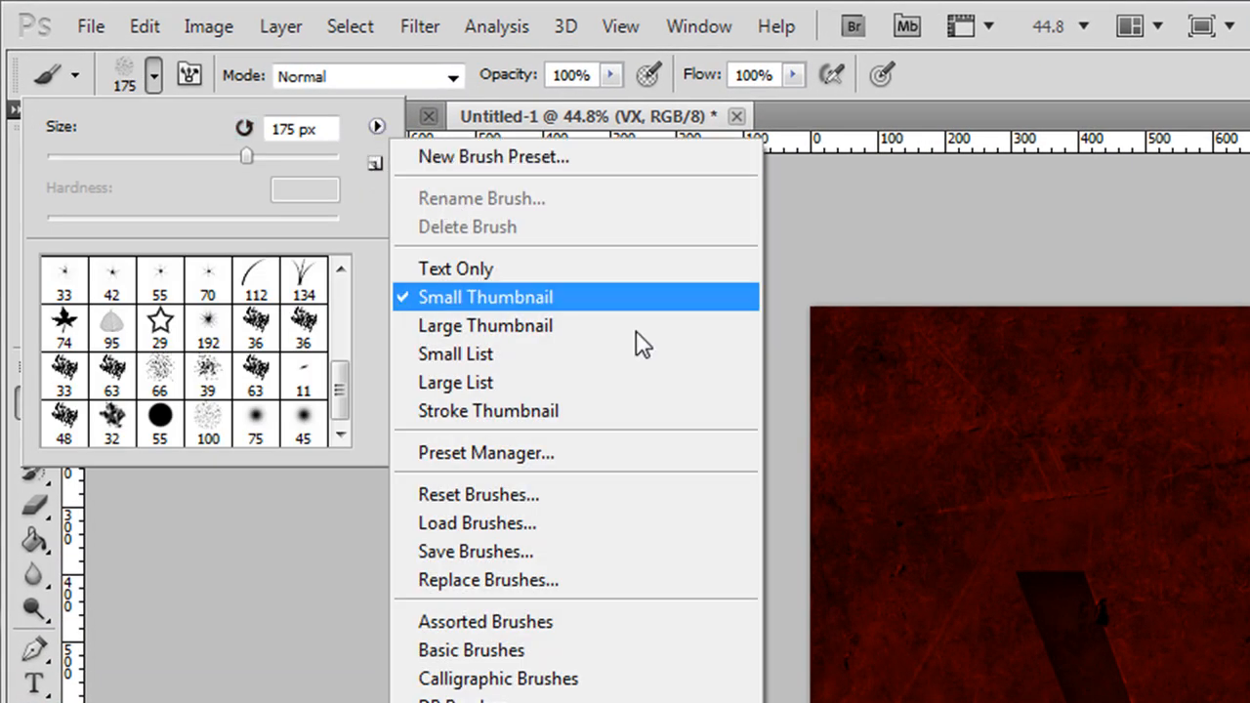
{"action": "left_click", "coordinate": [528, 496]}
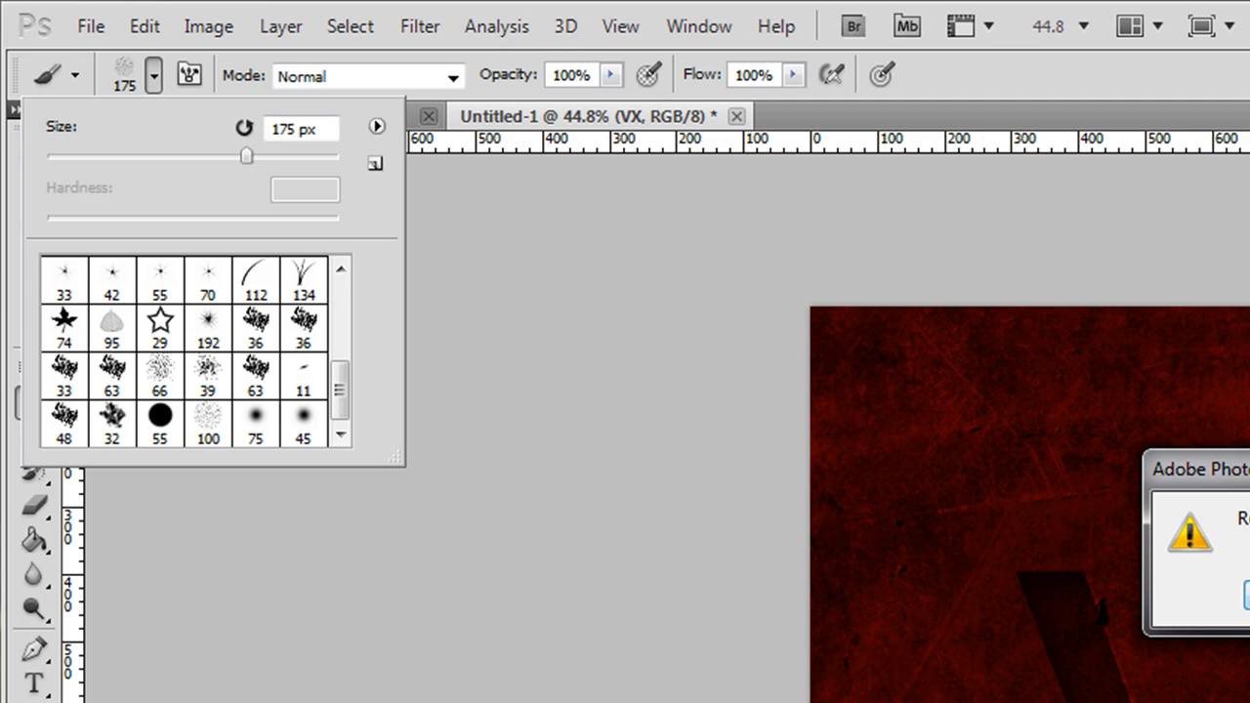
{"action": "left_click", "coordinate": [1248, 594]}
{"action": "left_click_drag", "start_coordinate": [335, 408], "coordinate": [339, 430]}
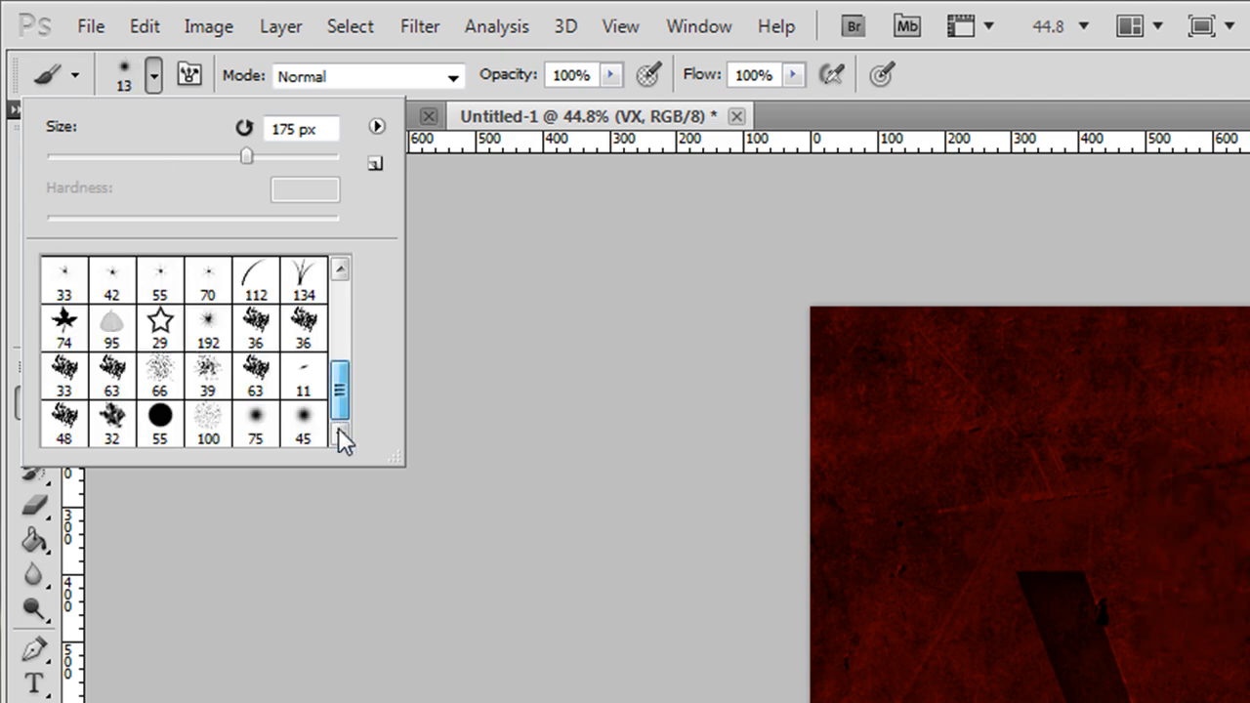
{"action": "left_click", "coordinate": [210, 430]}
{"action": "left_click", "coordinate": [464, 517]}
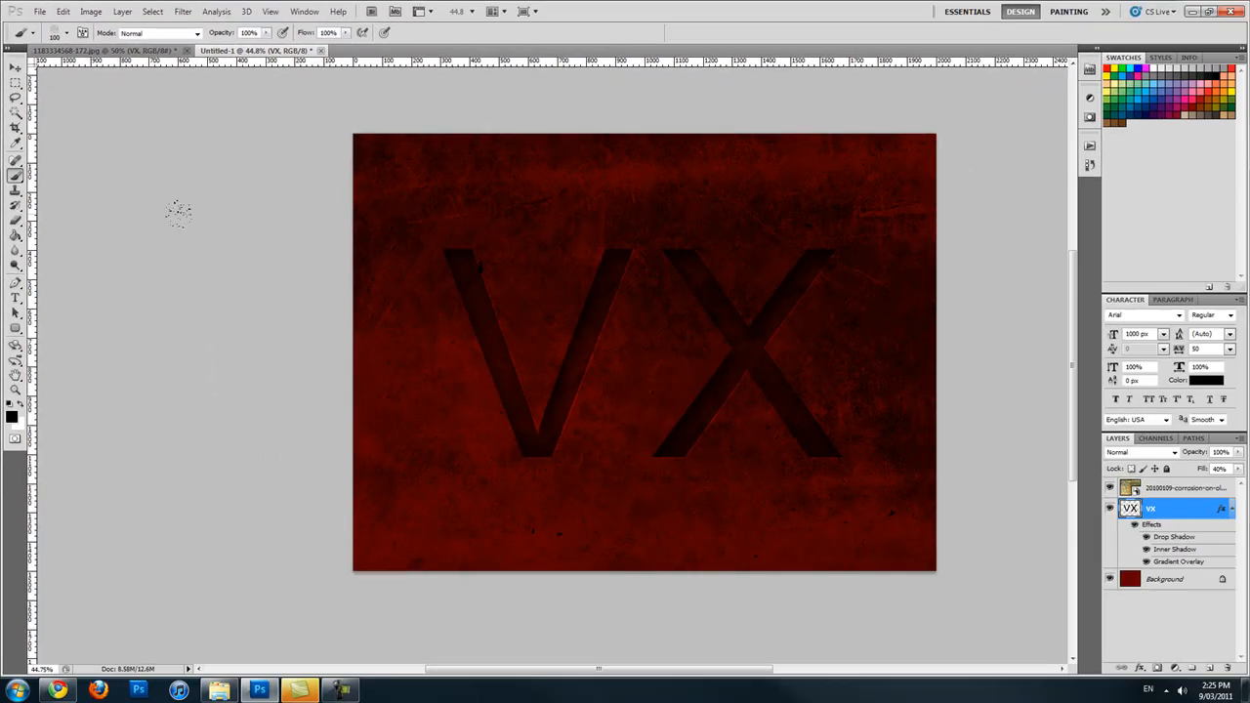
Set the brush size to 150 px and paint rough edges along the V's first diagonal stroke.
{"action": "left_click", "coordinate": [110, 53]}
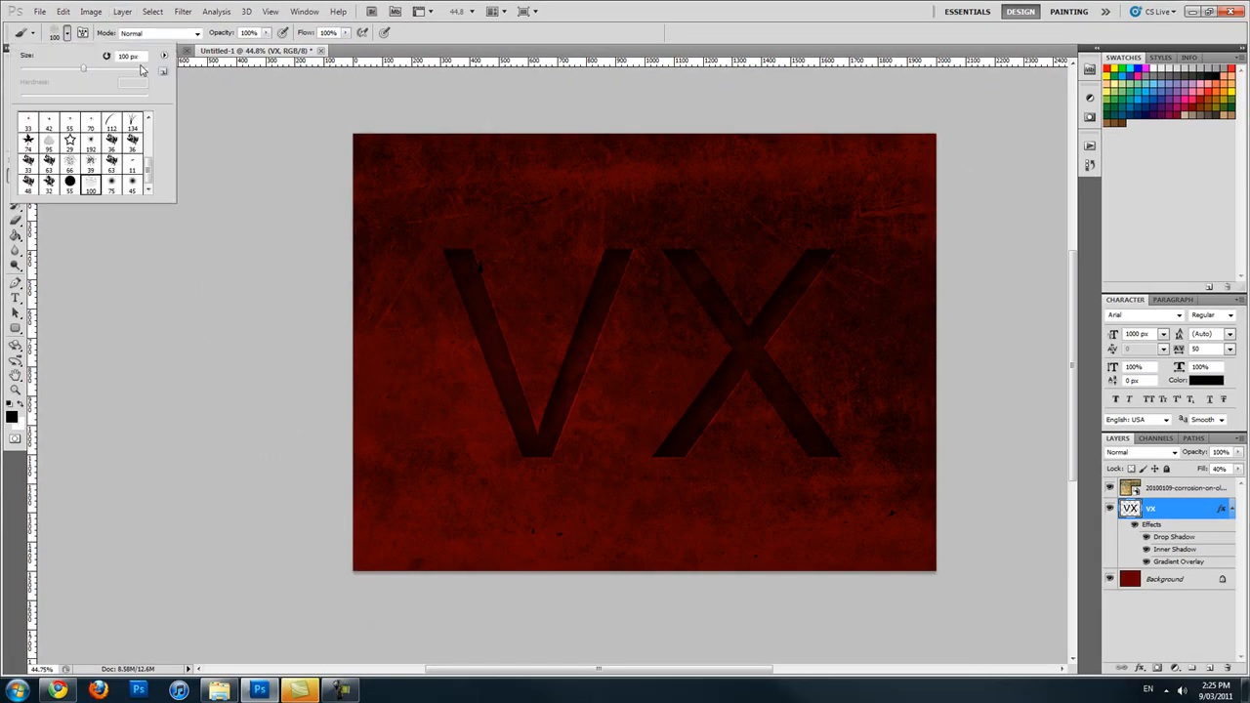
{"action": "left_click_drag", "start_coordinate": [89, 69], "coordinate": [93, 70]}
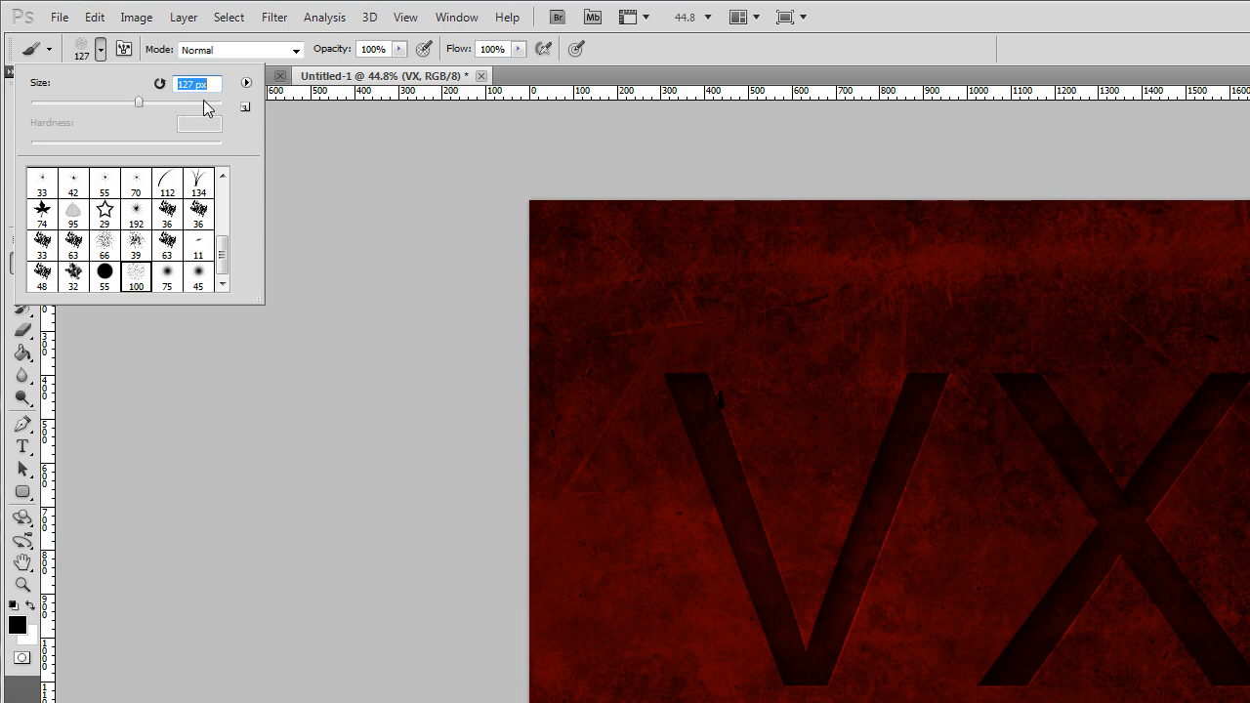
{"action": "type", "text": "150"}
{"action": "left_click", "coordinate": [397, 312]}
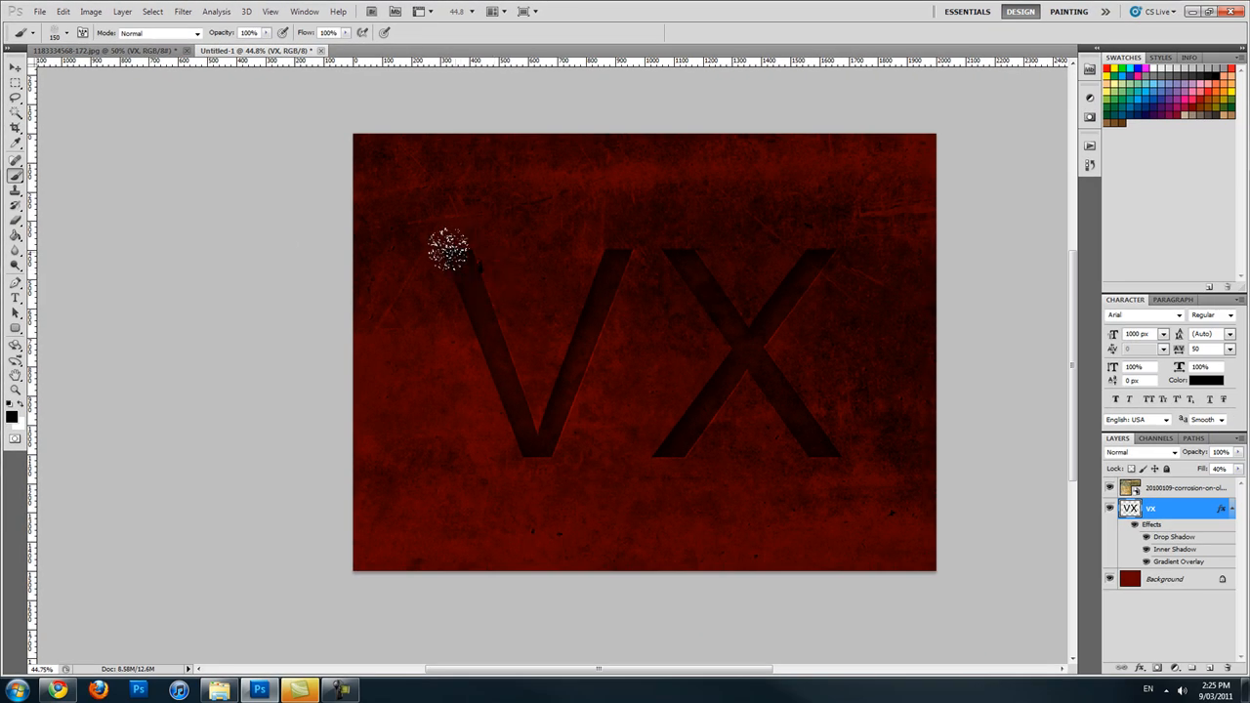
{"action": "left_click", "coordinate": [463, 264]}
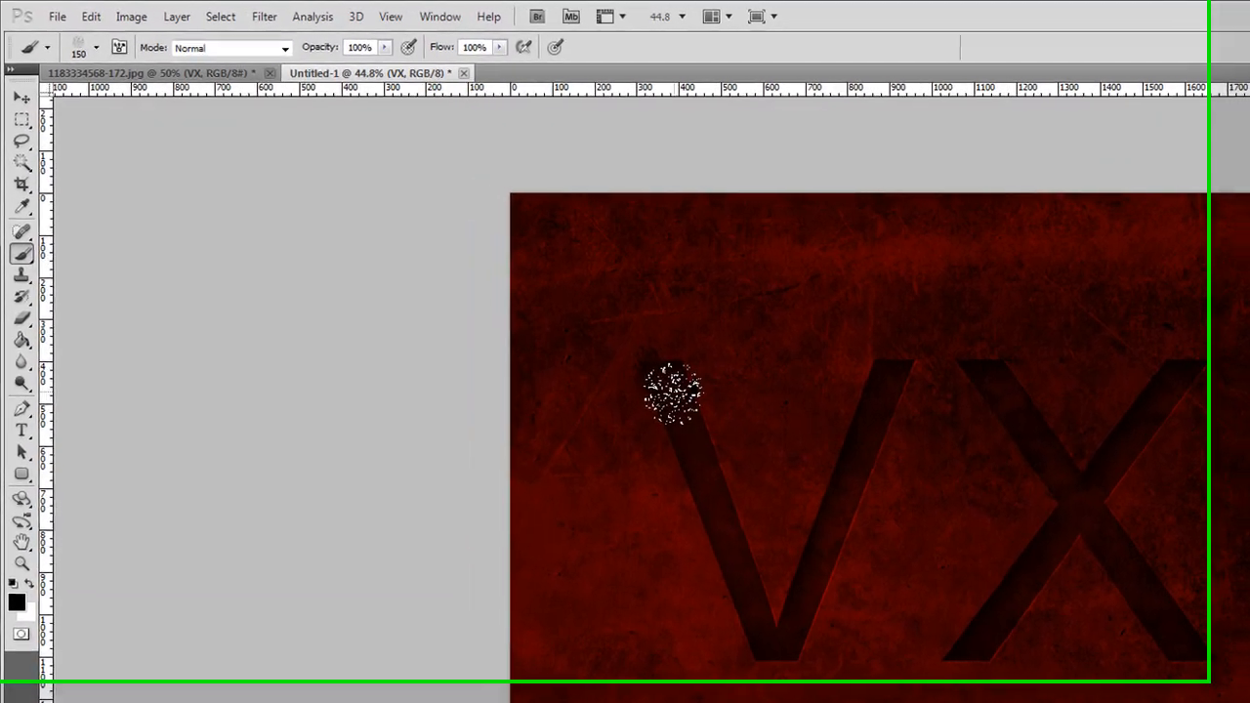
{"action": "mouse_move", "coordinate": [703, 467]}
{"action": "left_mouse_down"}
{"action": "mouse_move", "coordinate": [724, 506]}
{"action": "mouse_move", "coordinate": [751, 532]}
{"action": "mouse_move", "coordinate": [734, 479]}
{"action": "mouse_move", "coordinate": [751, 574]}
{"action": "mouse_move", "coordinate": [795, 592]}
{"action": "left_mouse_up"}
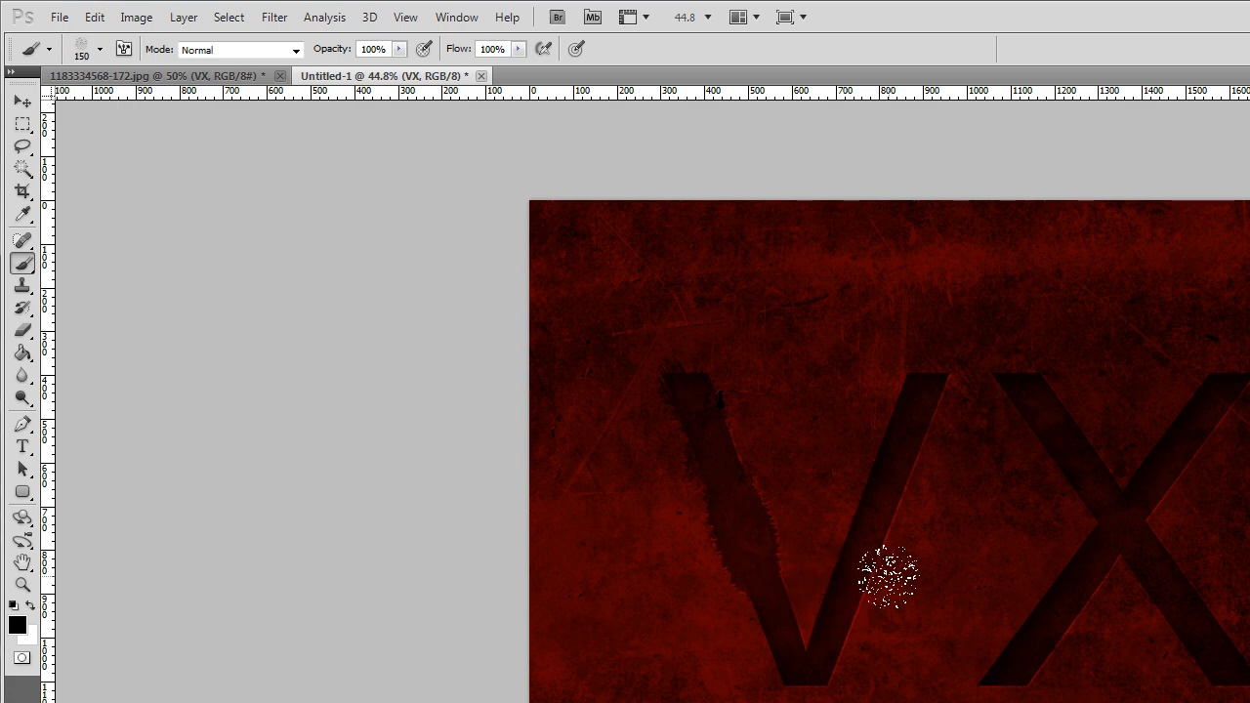
Set up the Eraser with the same speckled 100 brush tip at a size of 150 px.
{"action": "key", "text": "e"}
{"action": "left_click", "coordinate": [100, 49]}
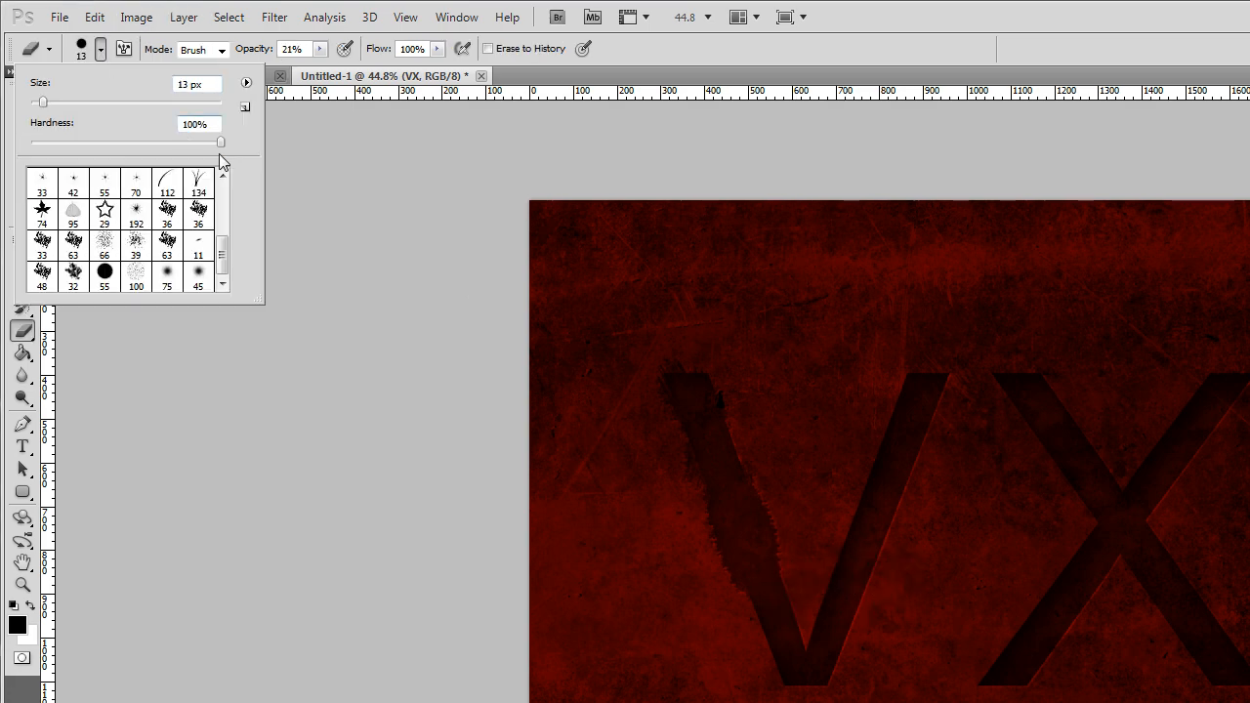
{"action": "double_click", "coordinate": [147, 277]}
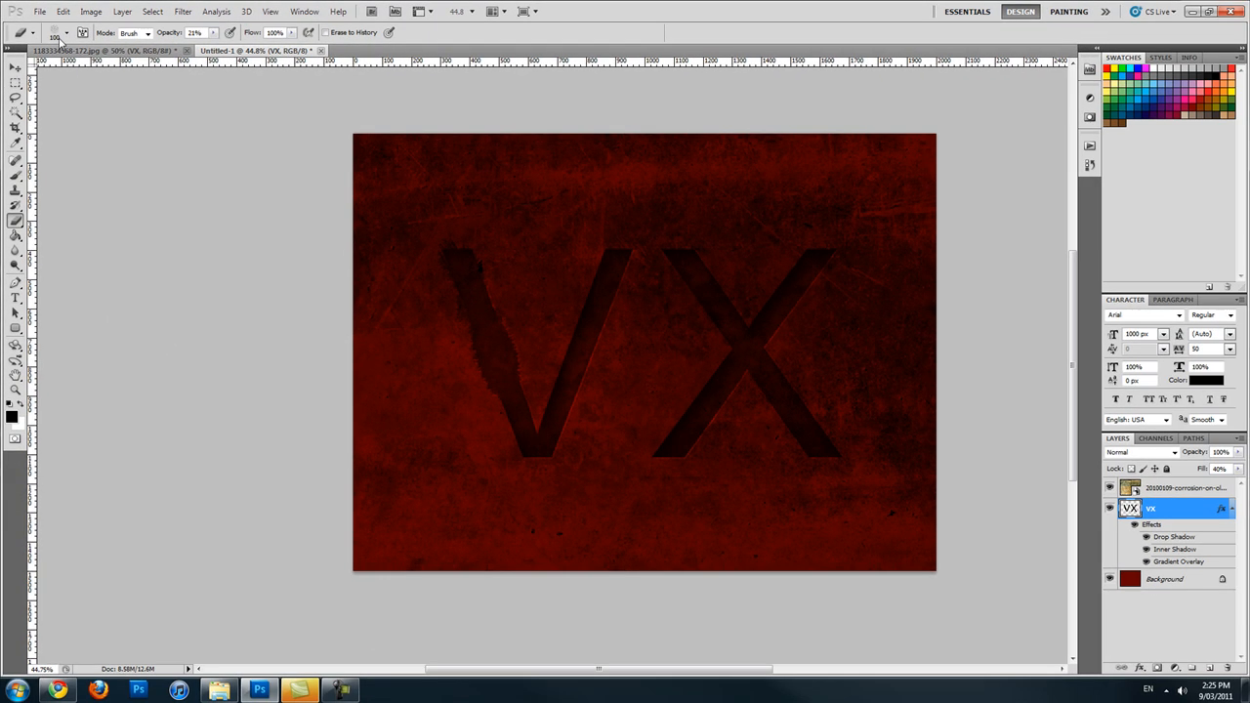
{"action": "left_click", "coordinate": [58, 37]}
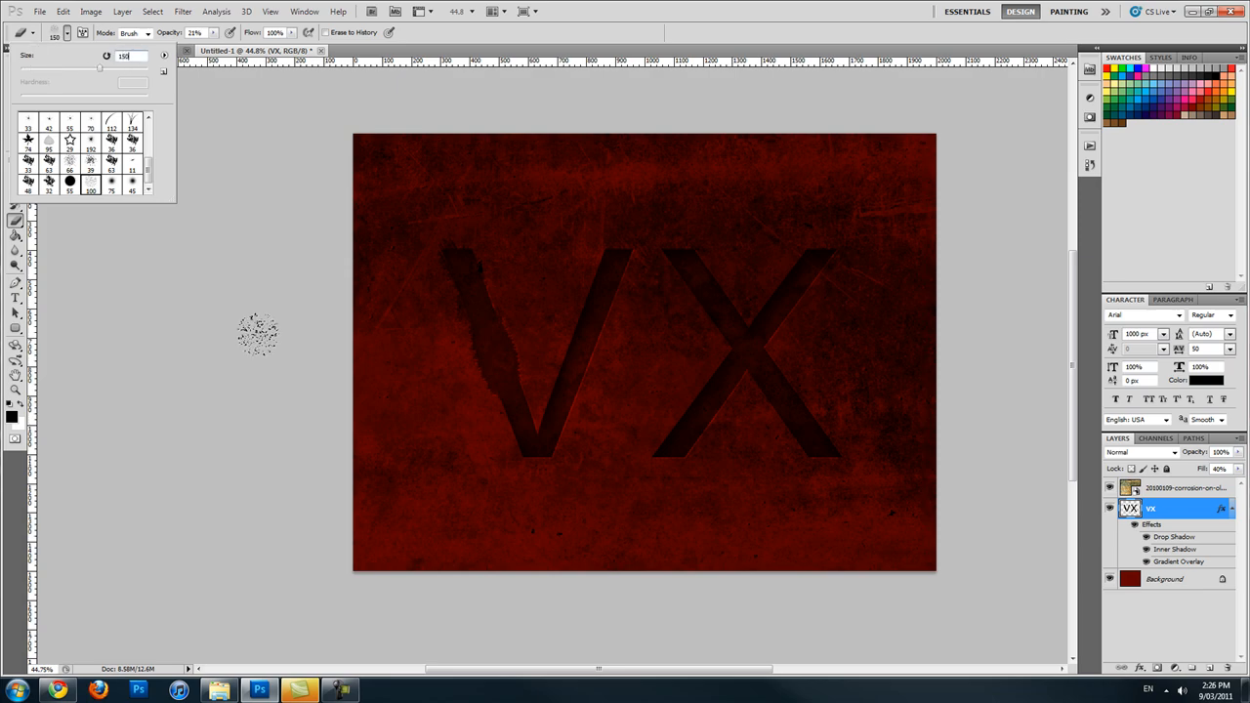
{"action": "key", "text": "Return"}
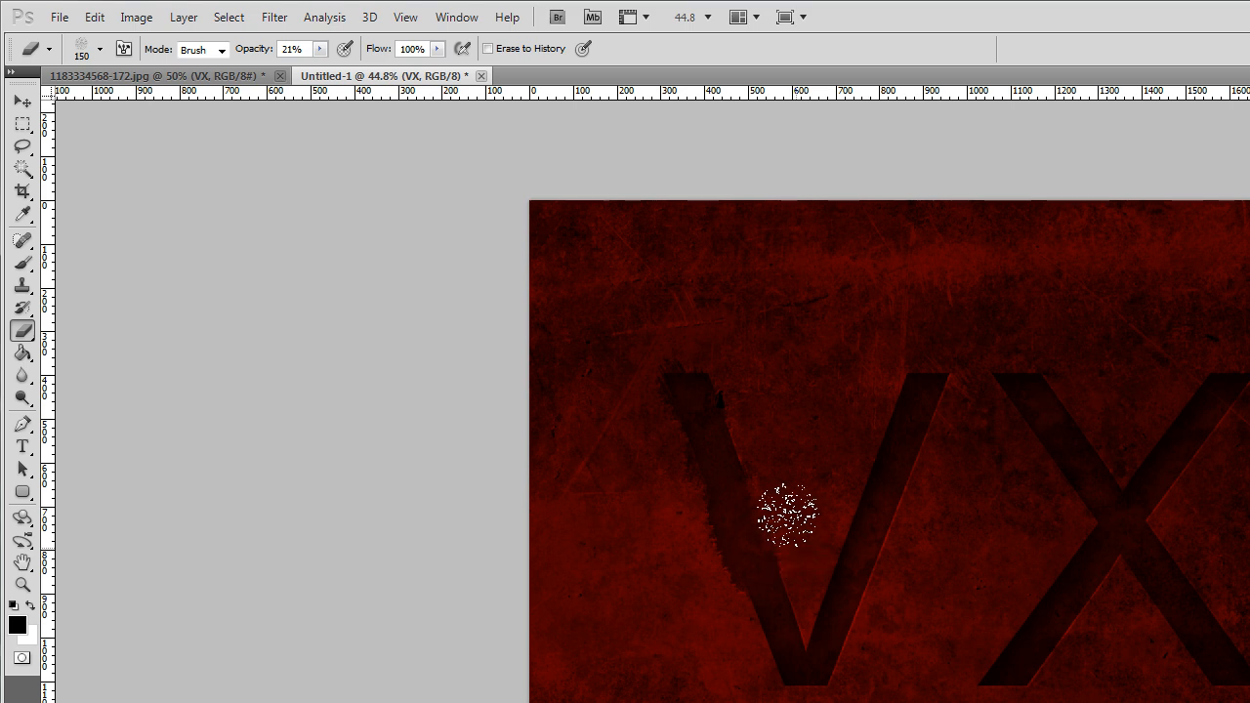
Roughen the edges of both VX letters by erasing at 100% opacity and painting with the speckled brush.
{"action": "left_click", "coordinate": [319, 49]}
{"action": "mouse_move", "coordinate": [758, 478]}
{"action": "left_mouse_down"}
{"action": "mouse_move", "coordinate": [782, 512]}
{"action": "mouse_move", "coordinate": [782, 545]}
{"action": "left_mouse_up"}
{"action": "left_click_drag", "start_coordinate": [709, 576], "coordinate": [731, 645]}
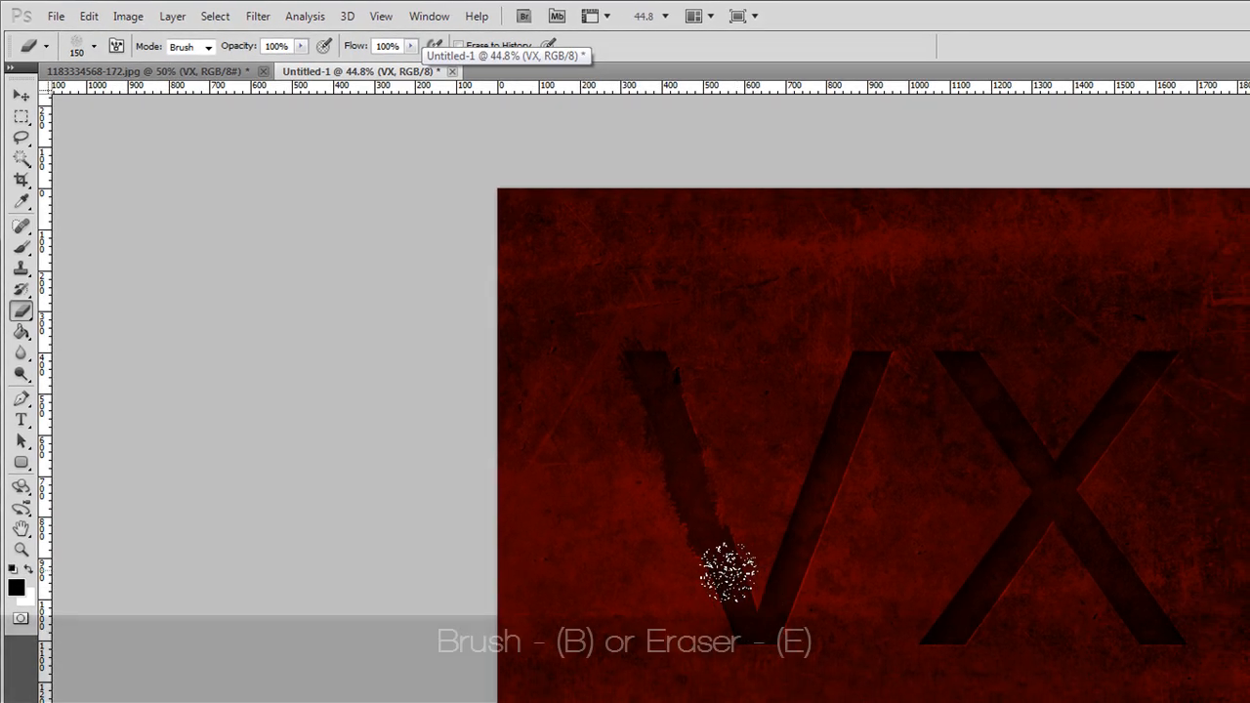
{"action": "key", "text": "b"}
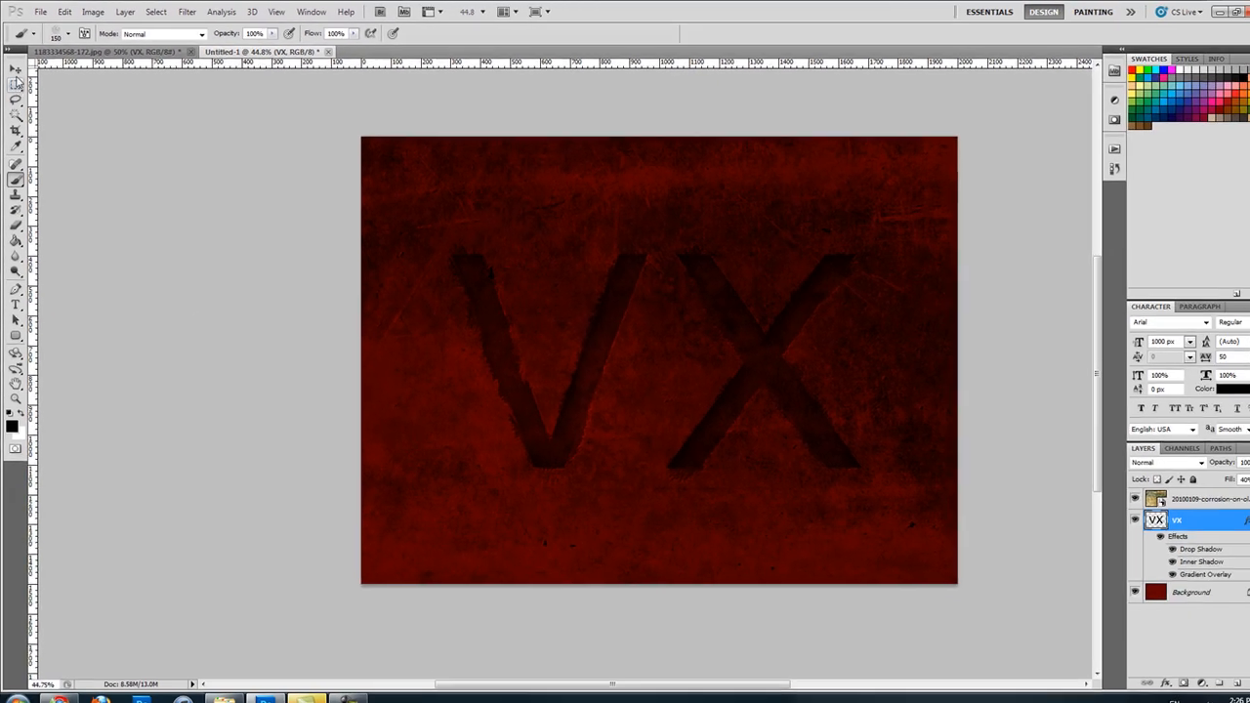
{"action": "left_click", "coordinate": [16, 69]}
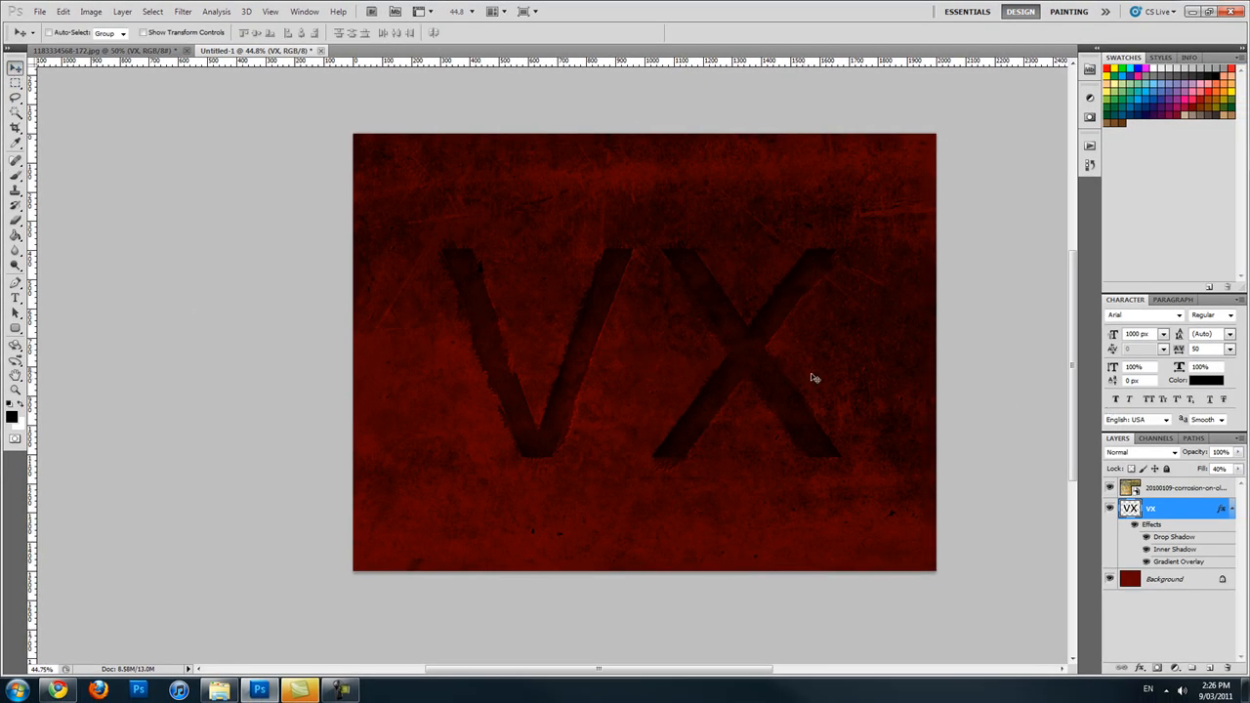
Paint a test stroke with the speckled brush across the area below the VX letters and undo it.
{"action": "left_click", "coordinate": [15, 178]}
{"action": "mouse_move", "coordinate": [381, 504]}
{"action": "left_mouse_down"}
{"action": "mouse_move", "coordinate": [501, 529]}
{"action": "mouse_move", "coordinate": [674, 529]}
{"action": "mouse_move", "coordinate": [799, 540]}
{"action": "left_mouse_up"}
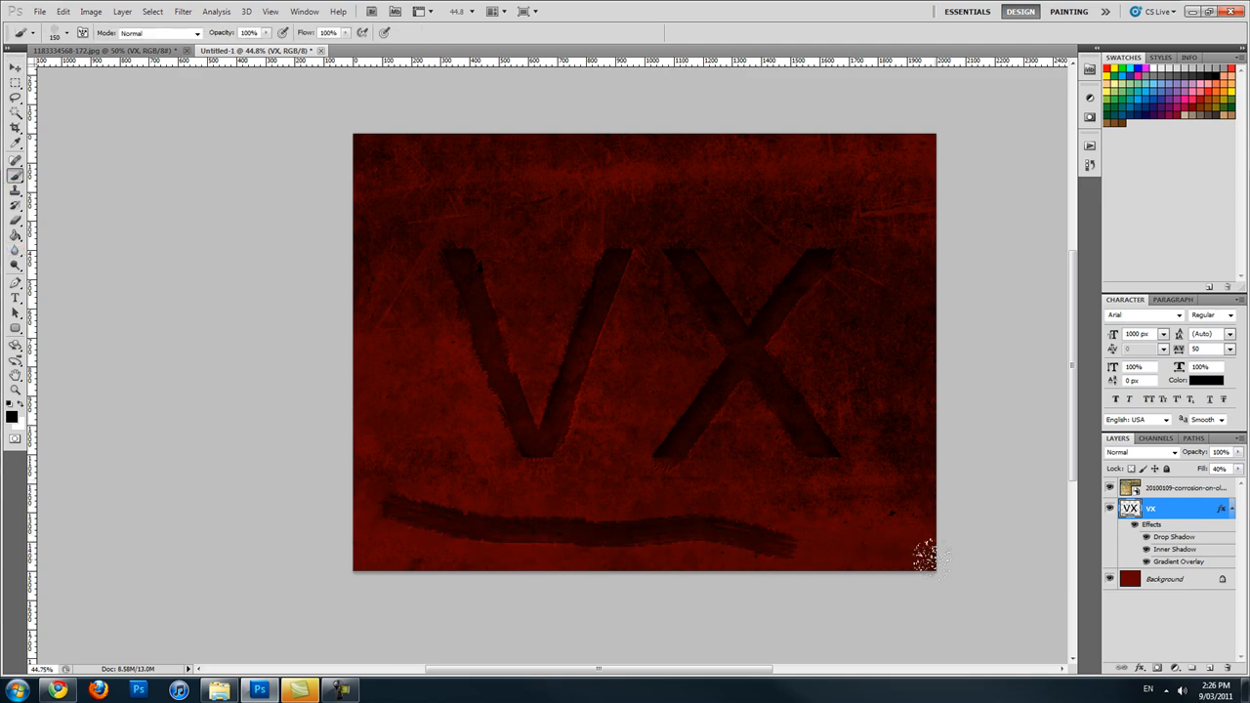
{"action": "key", "text": "ctrl+z"}
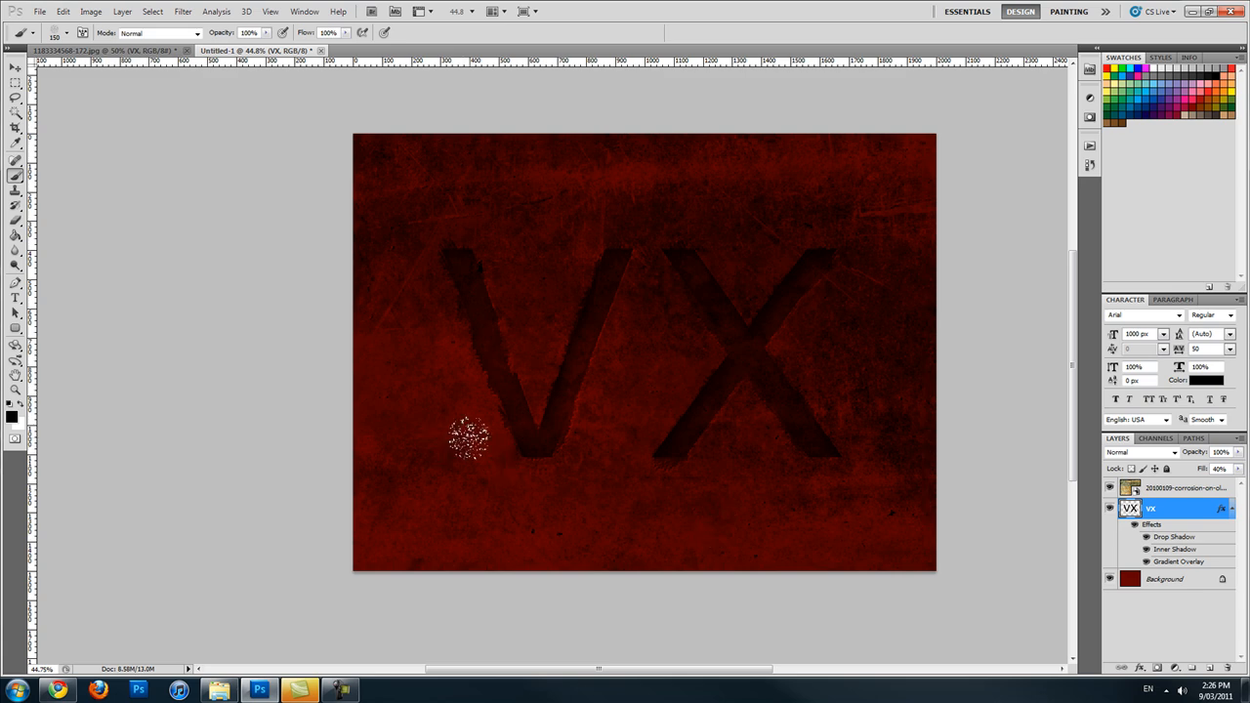